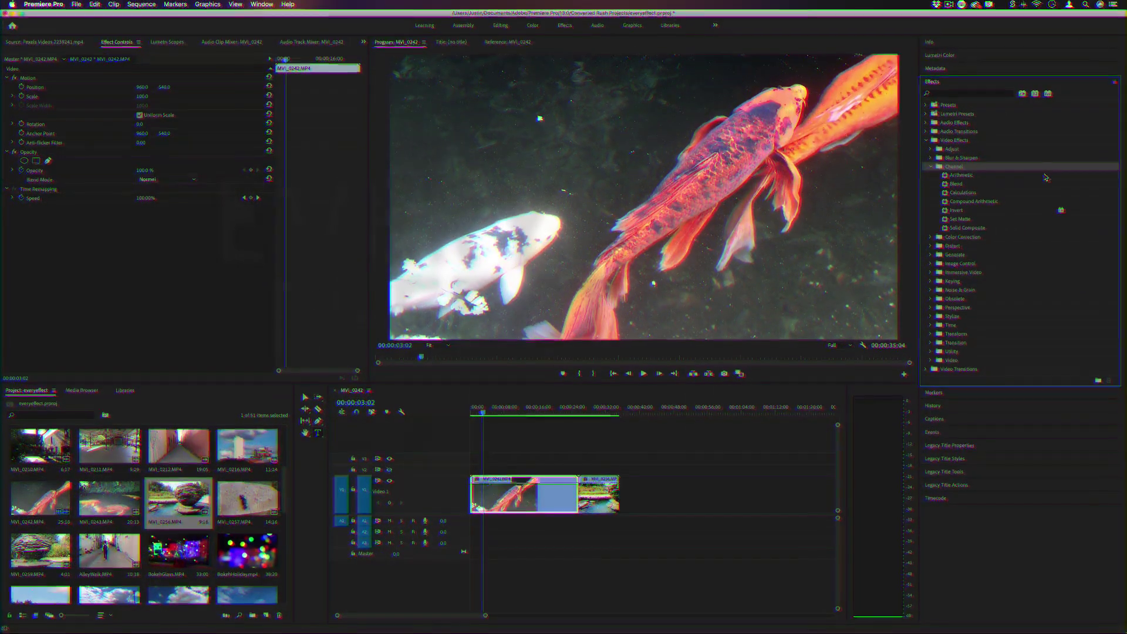
Select the Channel category among the video effects
{"action": "left_click", "coordinate": [957, 160]}
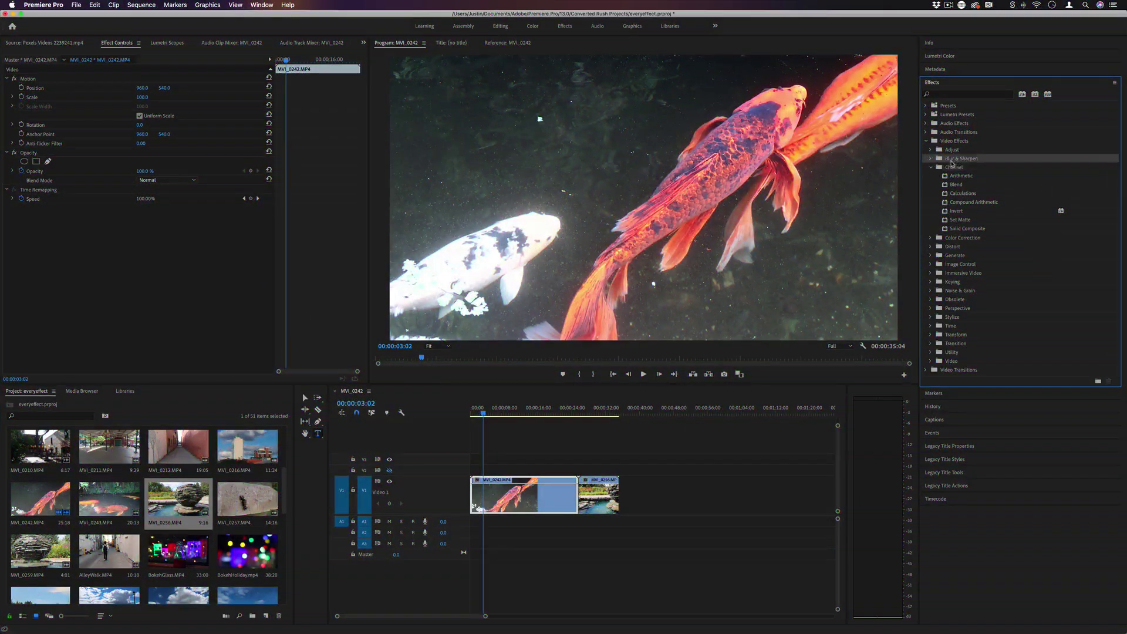
{"action": "left_click", "coordinate": [957, 169]}
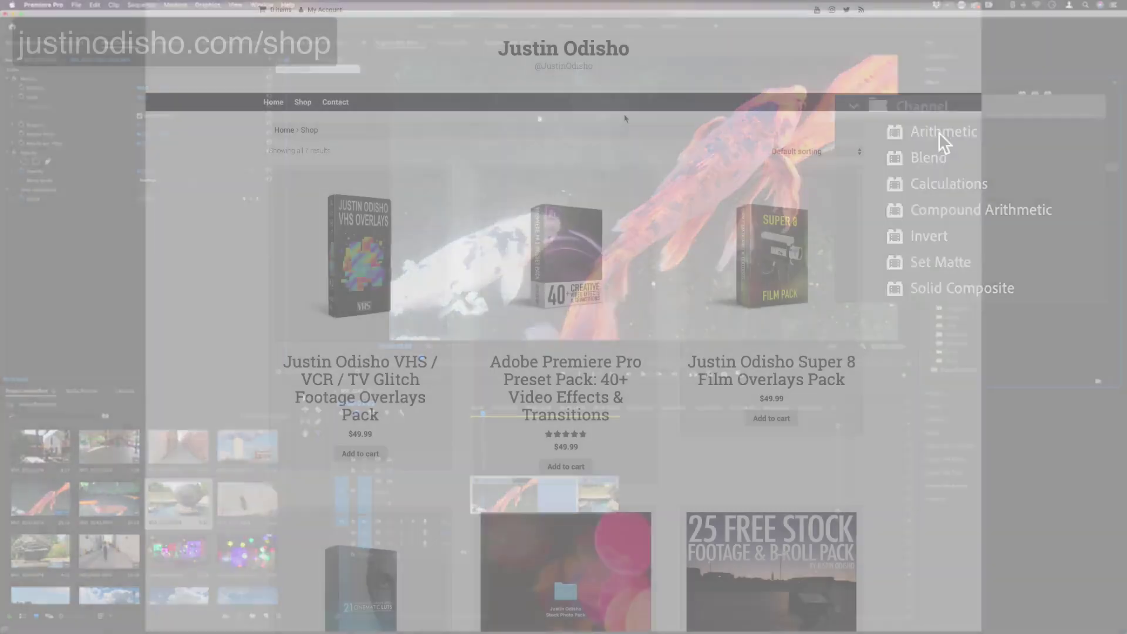
Switch to the web shop and open the Adobe Premiere Pro Preset Pack product page
{"action": "scroll", "coordinate": [624, 79], "scroll_direction": "down", "scroll_amount": 3}
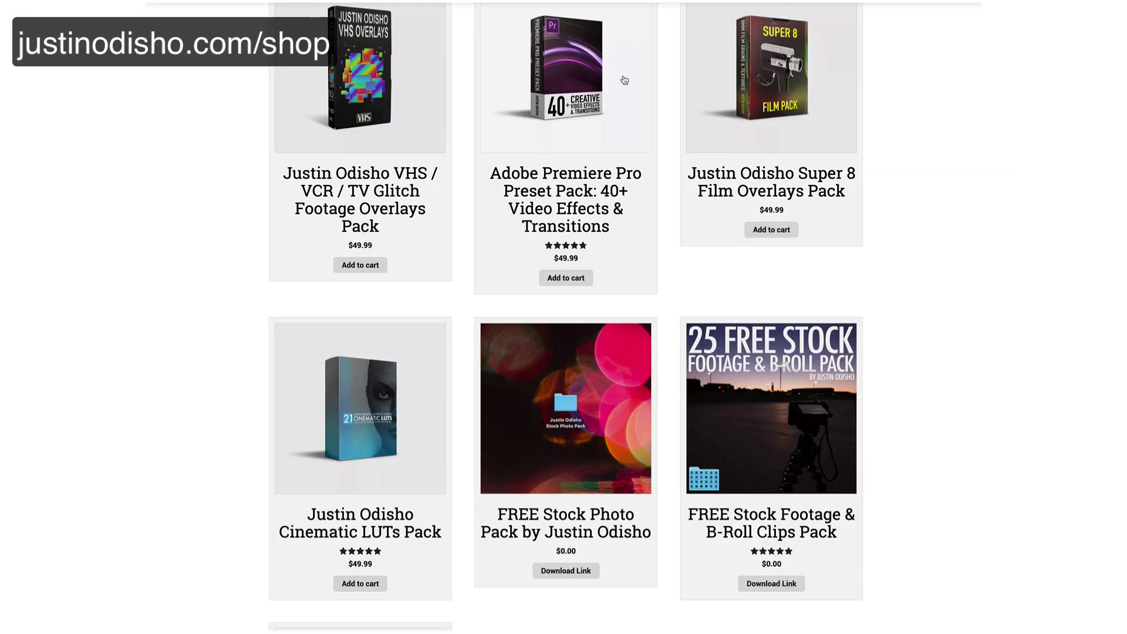
{"action": "left_click", "coordinate": [624, 80]}
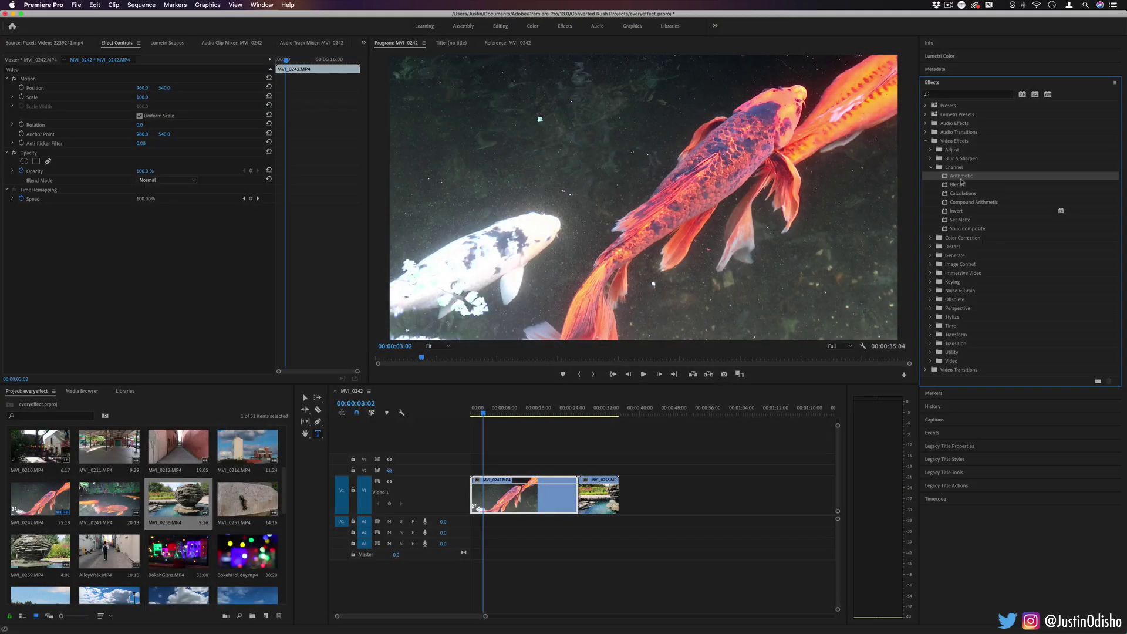
Apply the Arithmetic effect to the MVI_0242 fish clip and set its red value to 43
{"action": "left_click_drag", "start_coordinate": [962, 176], "coordinate": [520, 497]}
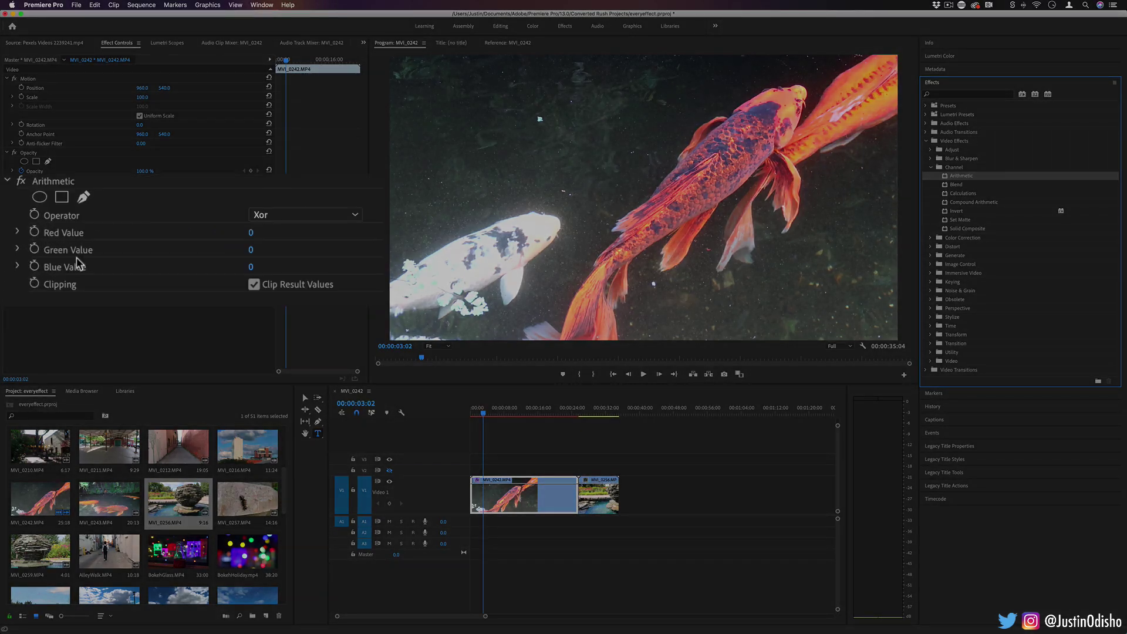
{"action": "left_click_drag", "start_coordinate": [251, 234], "coordinate": [273, 232]}
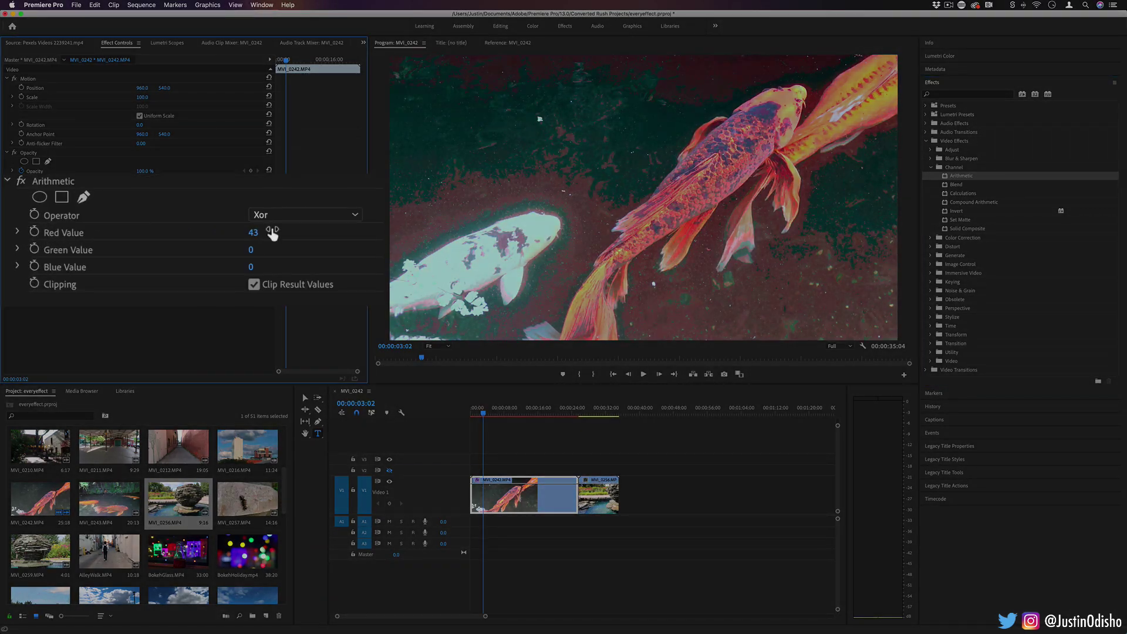
Try the Subtract operator on the Arithmetic effect and set the operator to Screen
{"action": "left_click", "coordinate": [147, 226]}
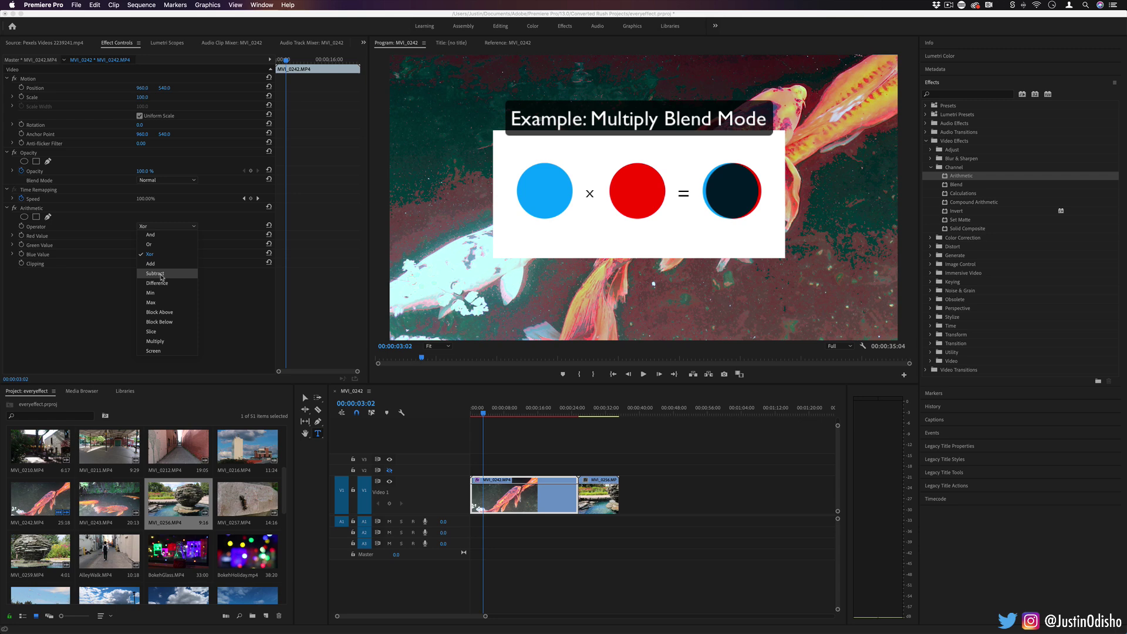
{"action": "left_click", "coordinate": [162, 274]}
{"action": "left_click", "coordinate": [165, 227]}
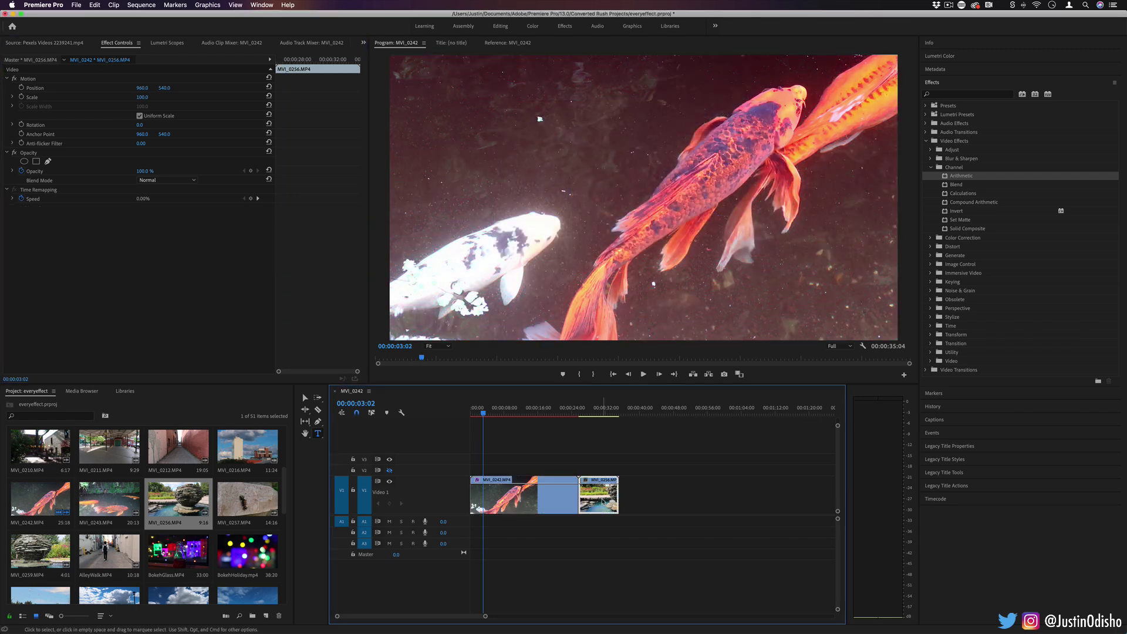
Move the MVI_0256 fountain clip onto Video 2 above the start of the fish clip and turn on that track's output
{"action": "left_click_drag", "start_coordinate": [598, 496], "coordinate": [498, 472]}
{"action": "left_click", "coordinate": [389, 470]}
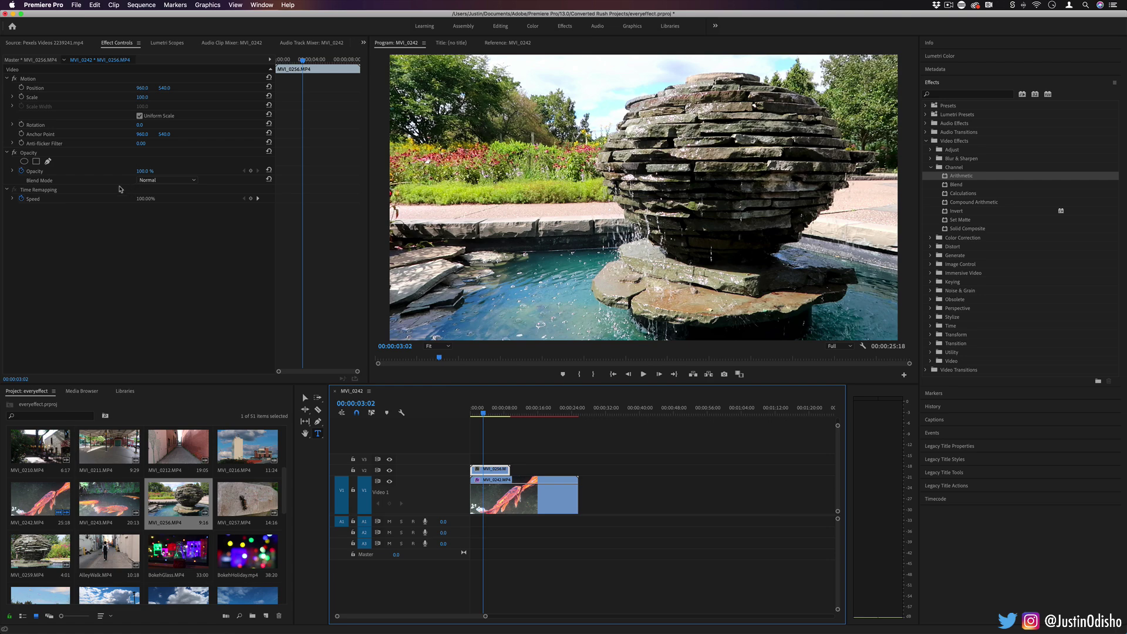
Try the Overlay, Soft Light and Hard Light blend modes on the fountain clip
{"action": "left_click", "coordinate": [156, 181]}
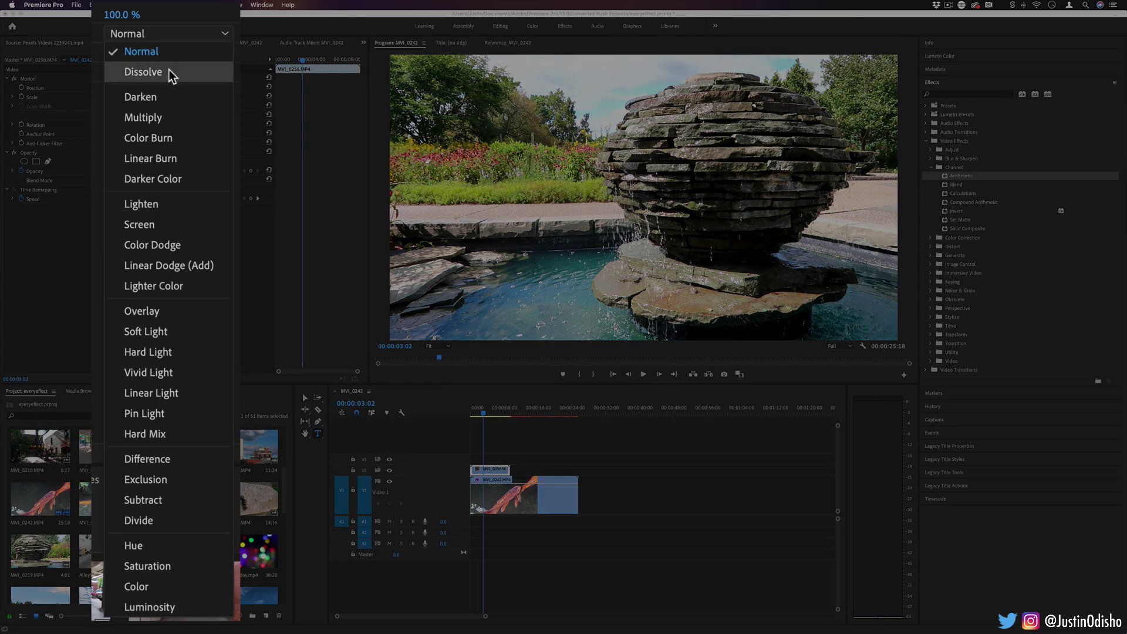
{"action": "left_click", "coordinate": [169, 306]}
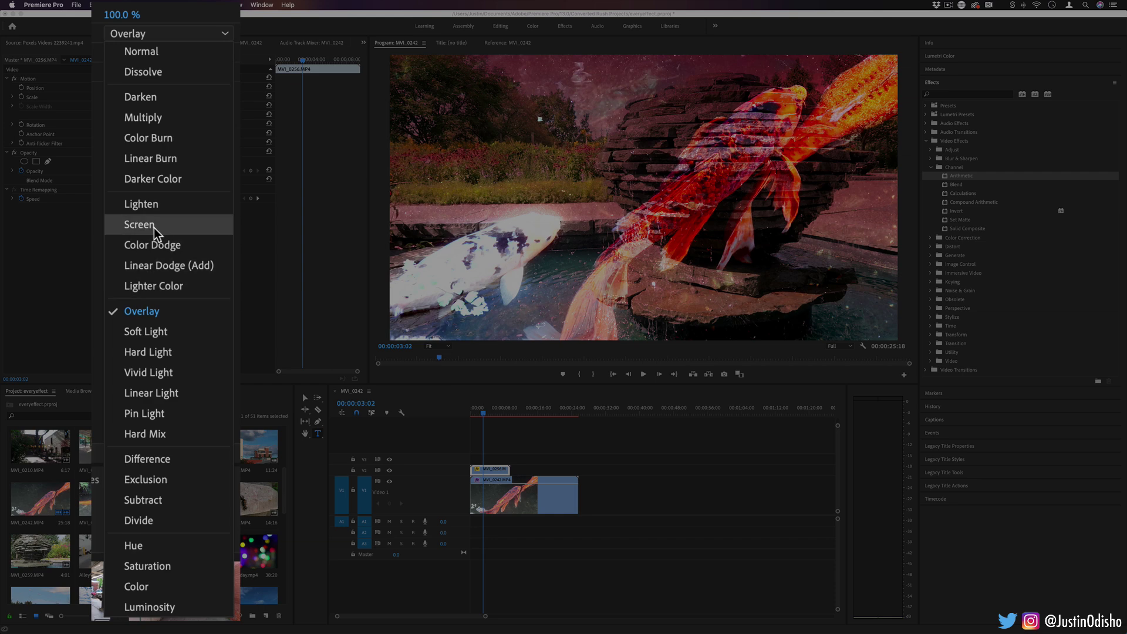
{"action": "left_click", "coordinate": [146, 331]}
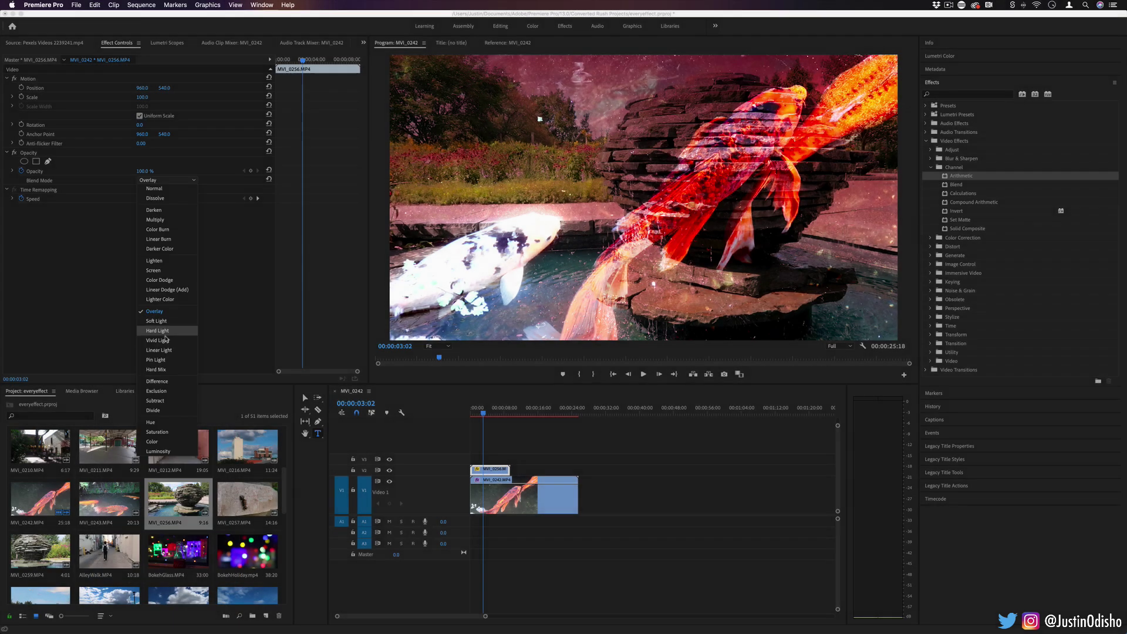
{"action": "left_click", "coordinate": [168, 180]}
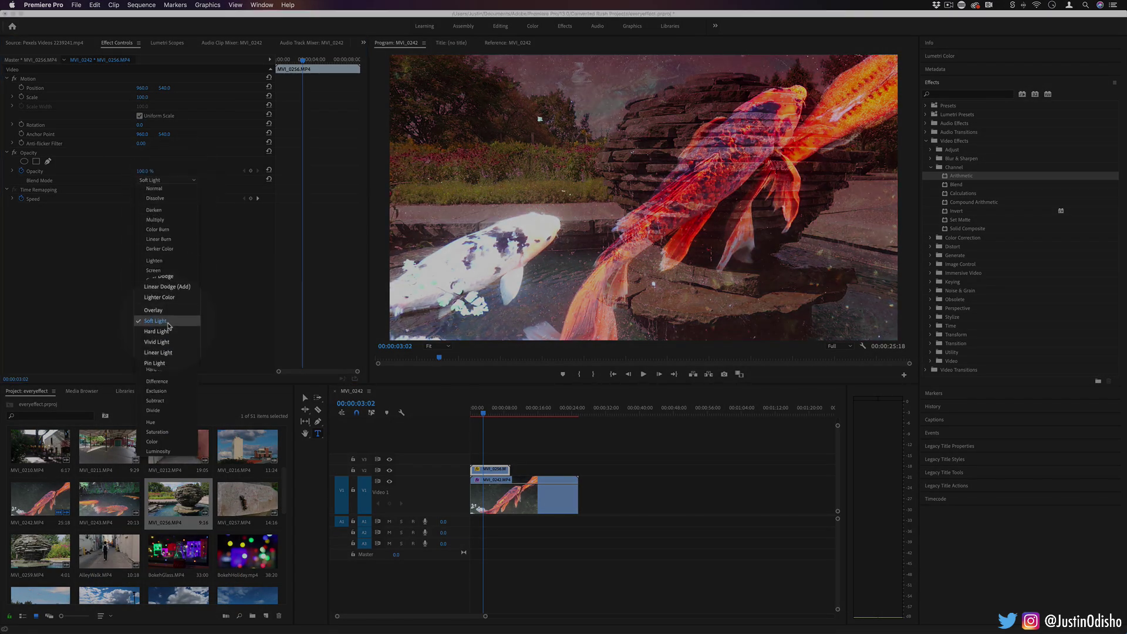
{"action": "left_click", "coordinate": [158, 340]}
Try the Difference, Exclusion and Subtract blend modes on the fountain clip
{"action": "left_click", "coordinate": [168, 181]}
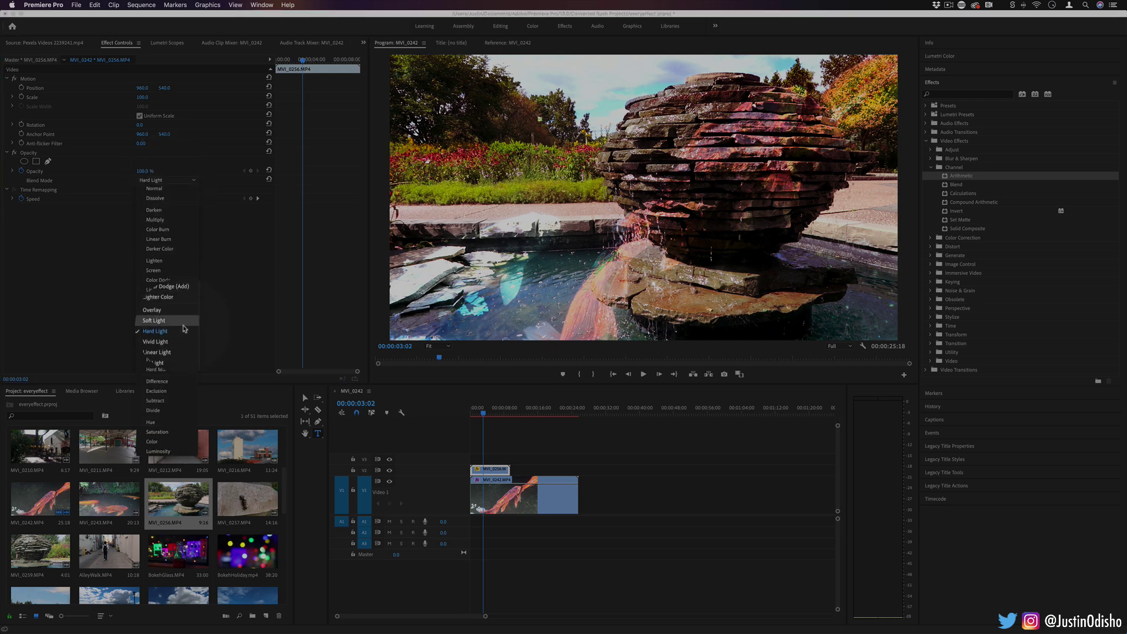
{"action": "left_click", "coordinate": [156, 364]}
{"action": "left_click", "coordinate": [184, 182]}
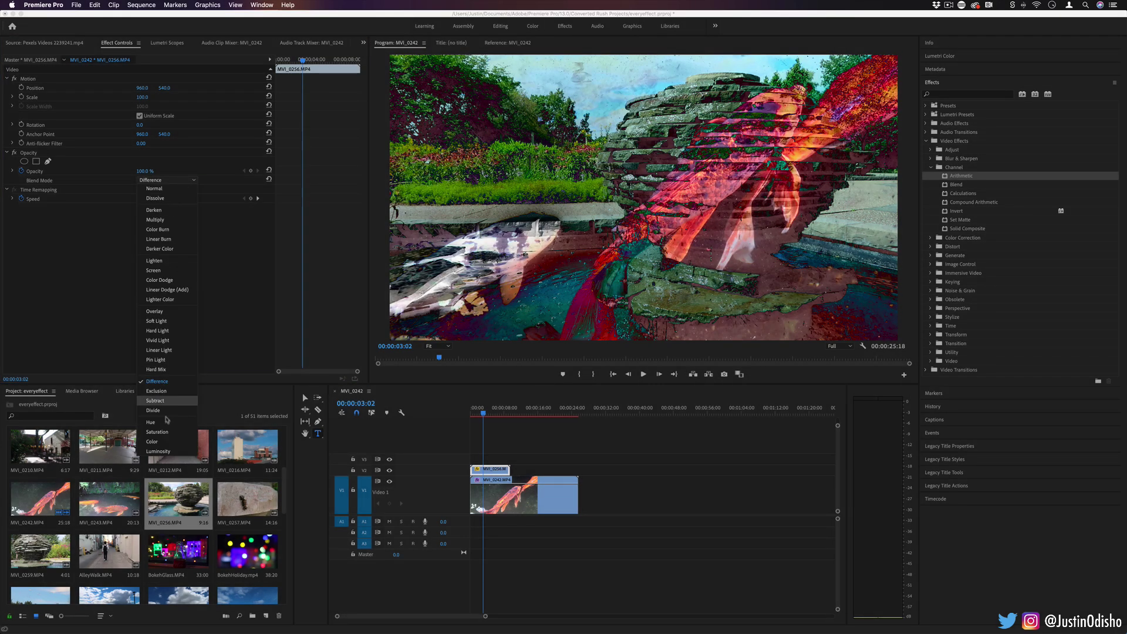
{"action": "left_click", "coordinate": [171, 397]}
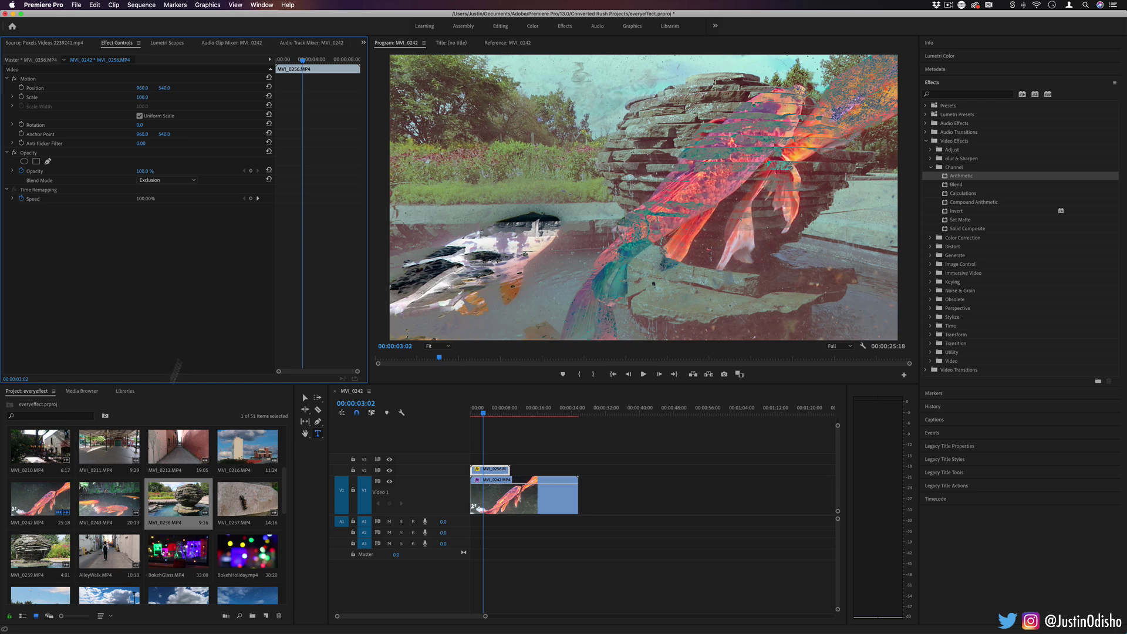
{"action": "left_click", "coordinate": [172, 183]}
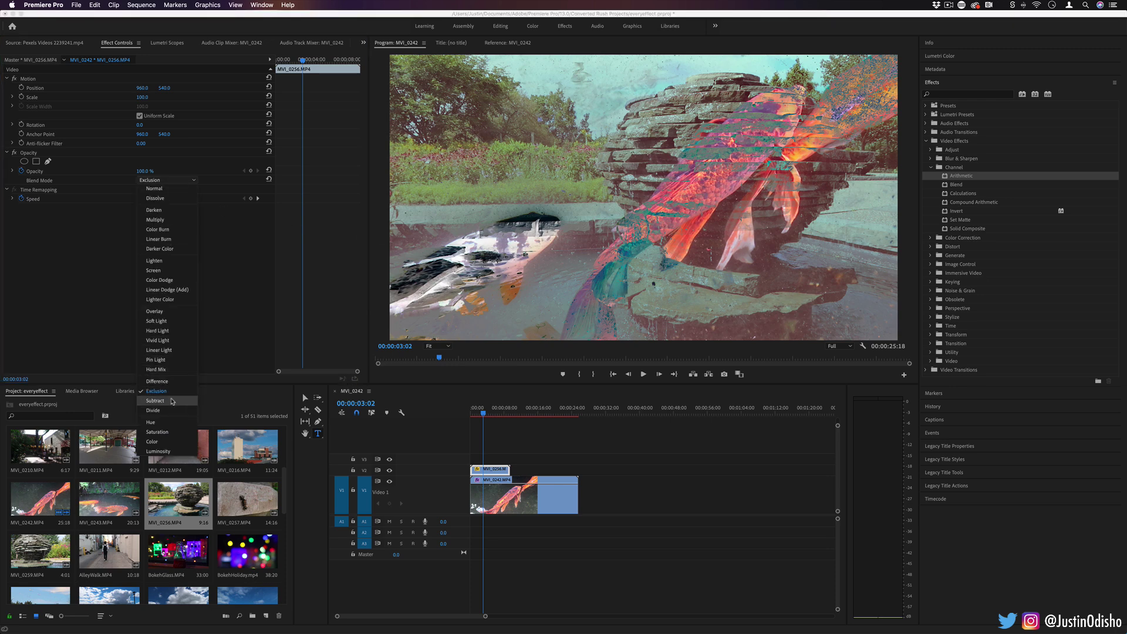
{"action": "left_click", "coordinate": [173, 401]}
{"action": "left_click", "coordinate": [153, 180]}
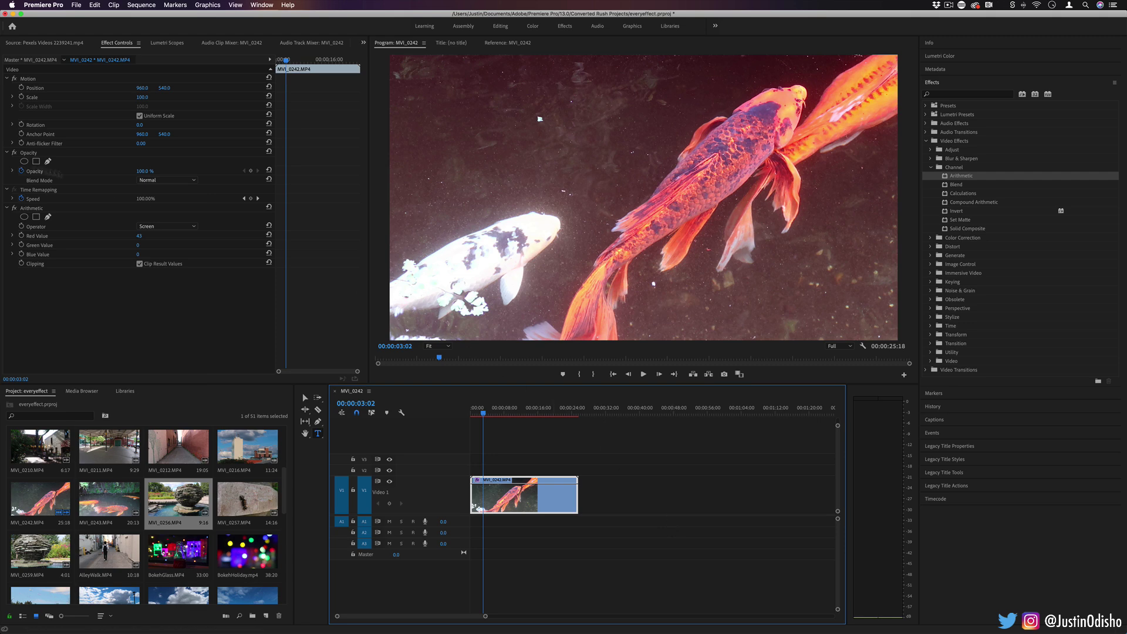
Raise the green and blue values of the fish clip's Arithmetic effect and set its operator to Max
{"action": "left_click", "coordinate": [39, 236]}
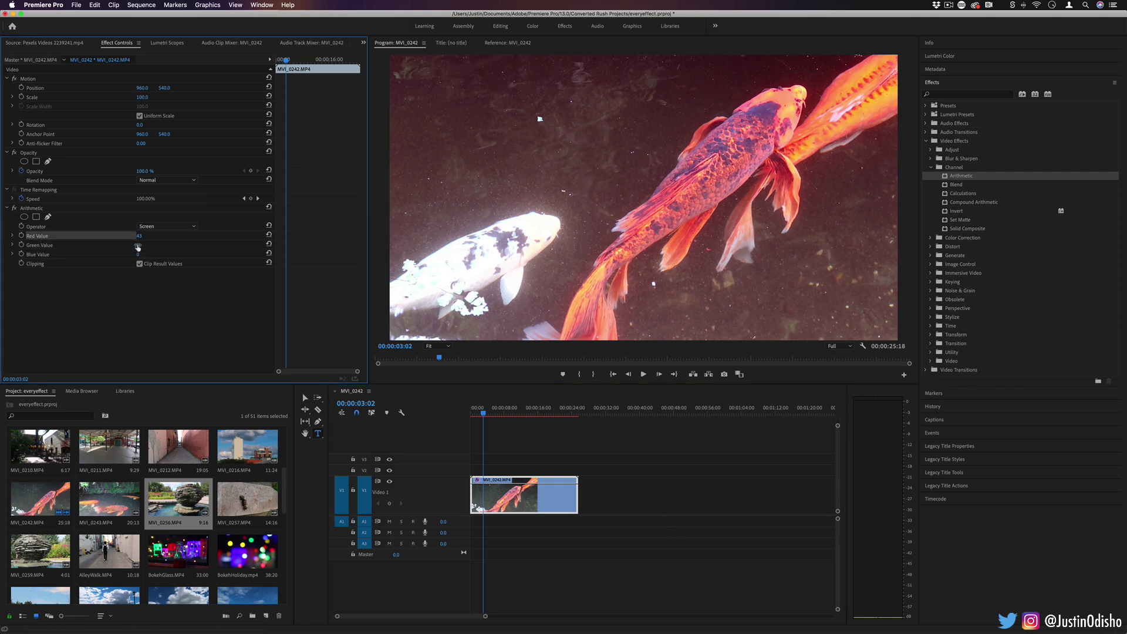
{"action": "left_click_drag", "start_coordinate": [139, 245], "coordinate": [156, 245]}
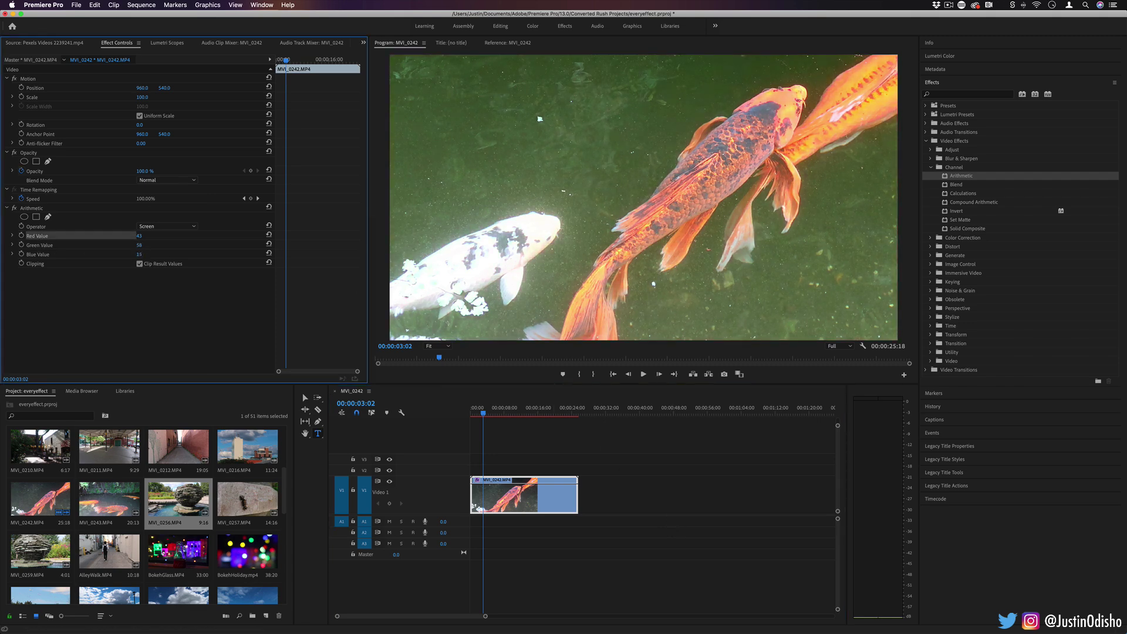
{"action": "left_click", "coordinate": [167, 227]}
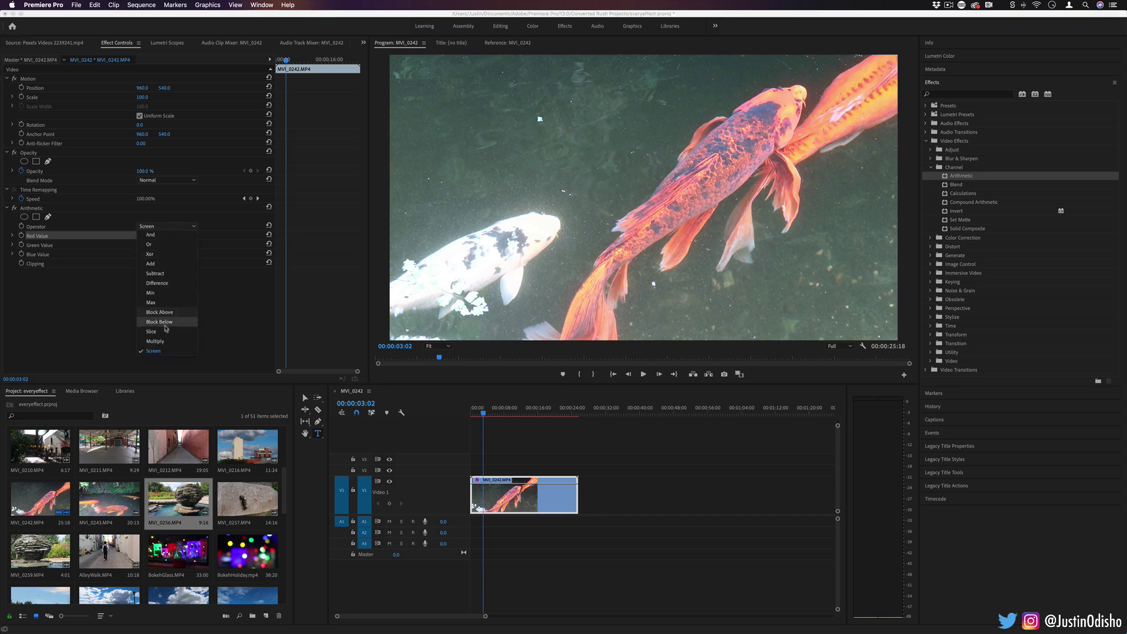
{"action": "left_click", "coordinate": [167, 303]}
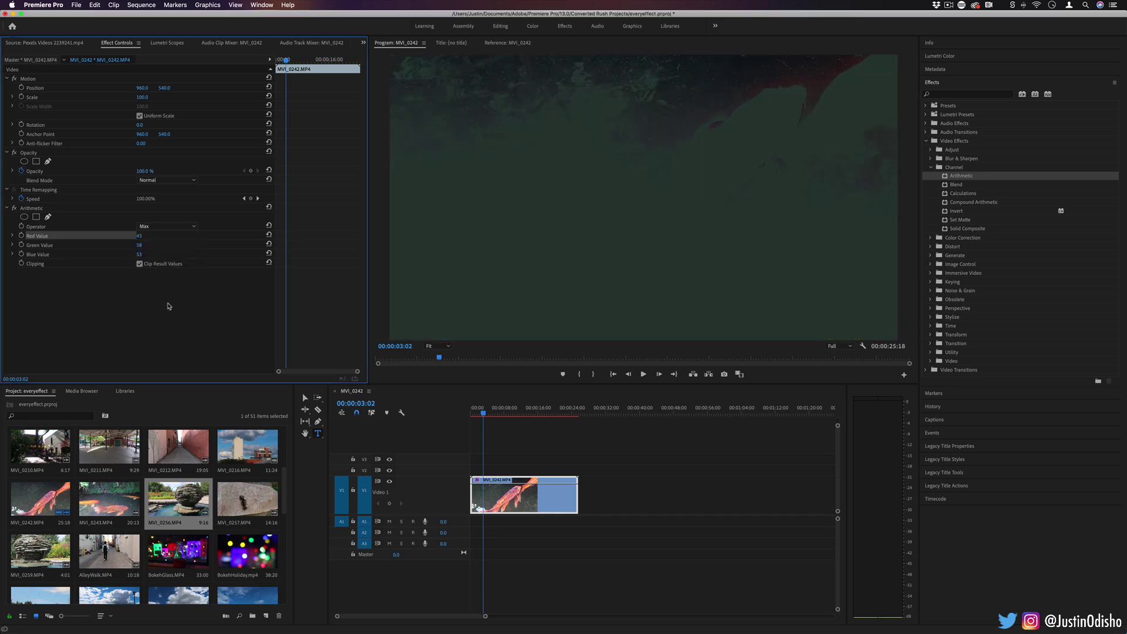
Remove the Arithmetic effect from the fish clip and move the playhead to 00:00:11:16
{"action": "key", "text": "BackSpace"}
{"action": "left_click", "coordinate": [519, 413]}
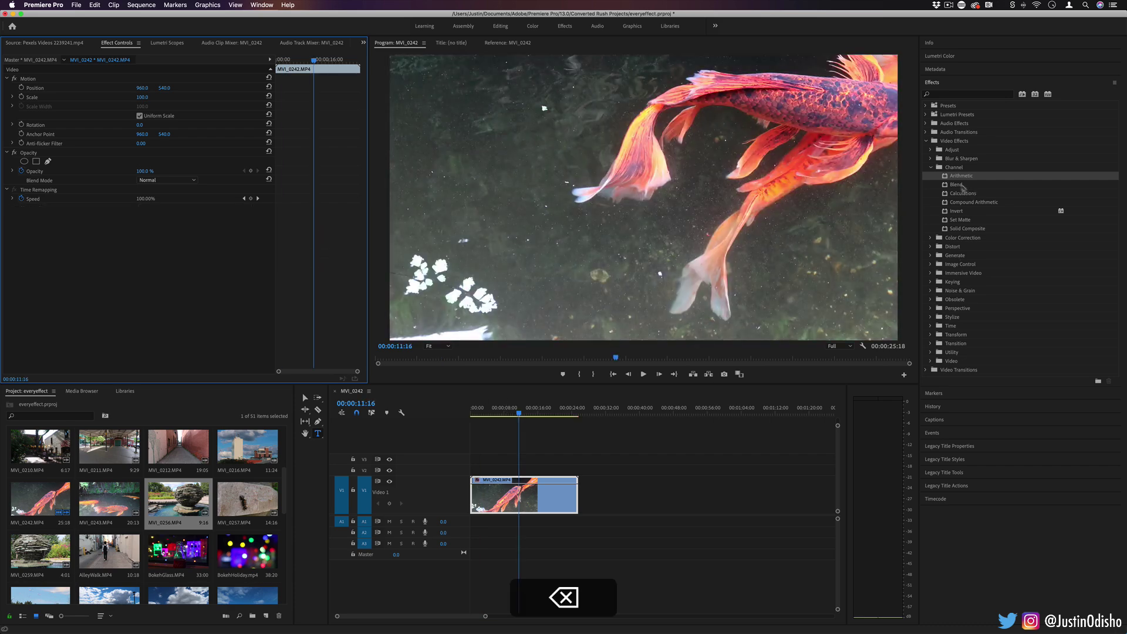
Apply the Blend effect to the fish clip with Video 2 as the blend layer, and adjust the Blend With Original amount
{"action": "left_click_drag", "start_coordinate": [956, 184], "coordinate": [516, 483]}
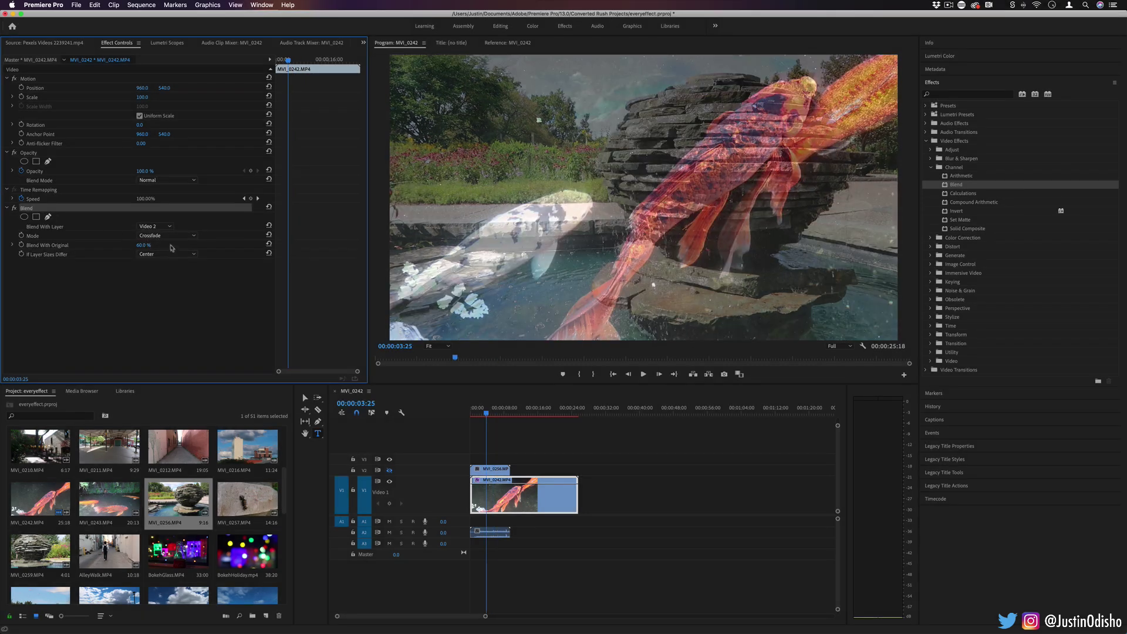
{"action": "left_click_drag", "start_coordinate": [148, 243], "coordinate": [170, 243]}
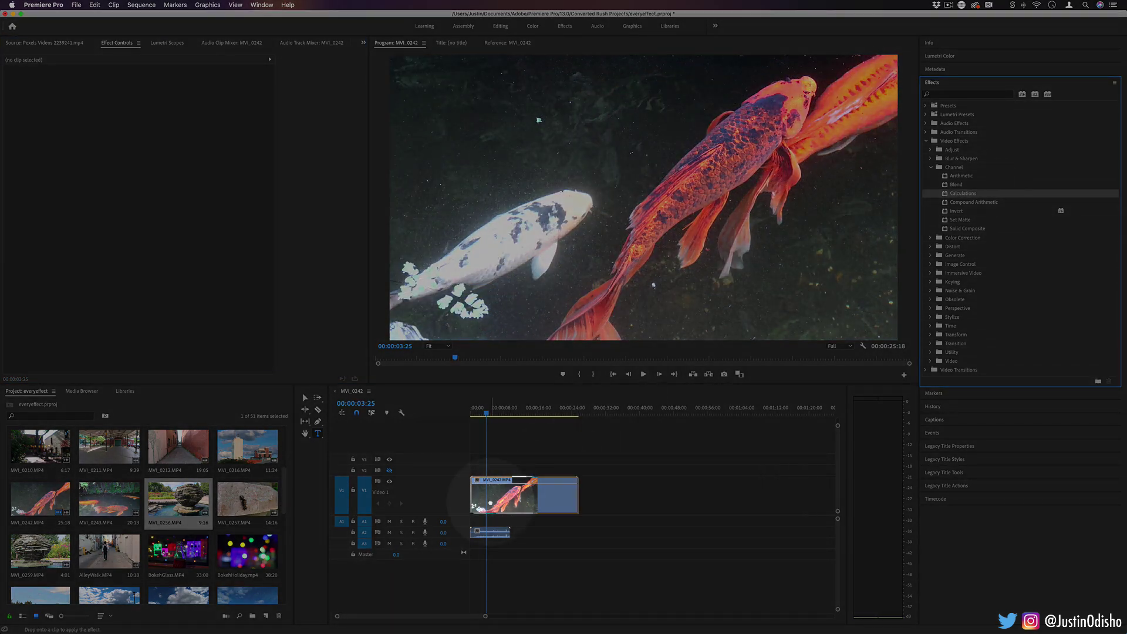
Apply the Calculations effect to the fish clip and add MVI_0216 above it on Video 2 with that track's output turned off
{"action": "left_click", "coordinate": [682, 476]}
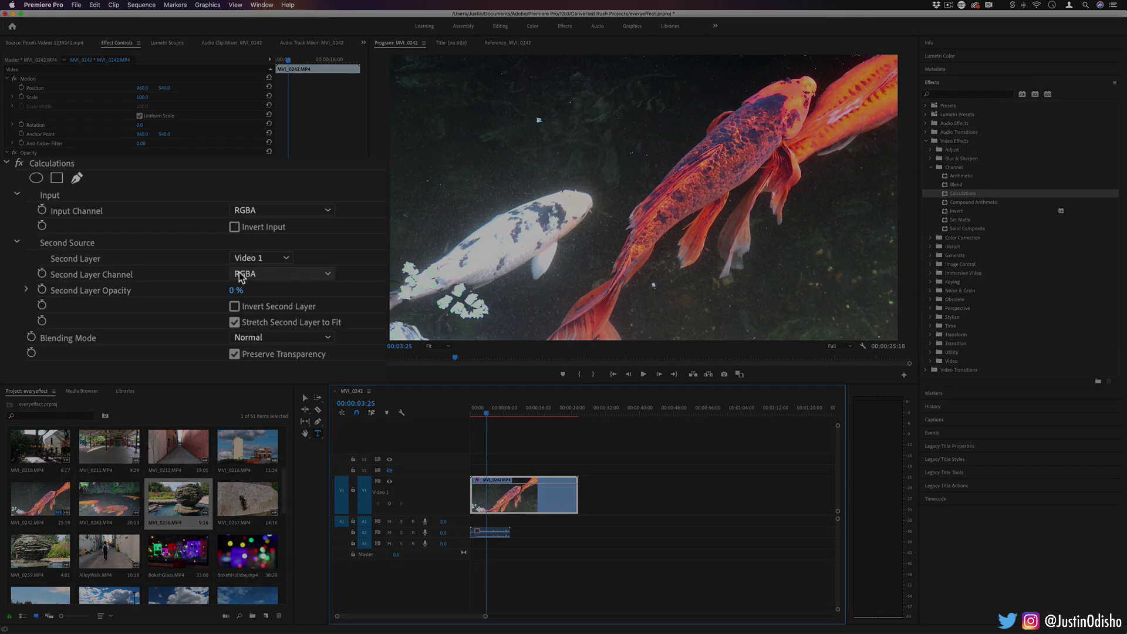
{"action": "left_click_drag", "start_coordinate": [257, 467], "coordinate": [460, 474]}
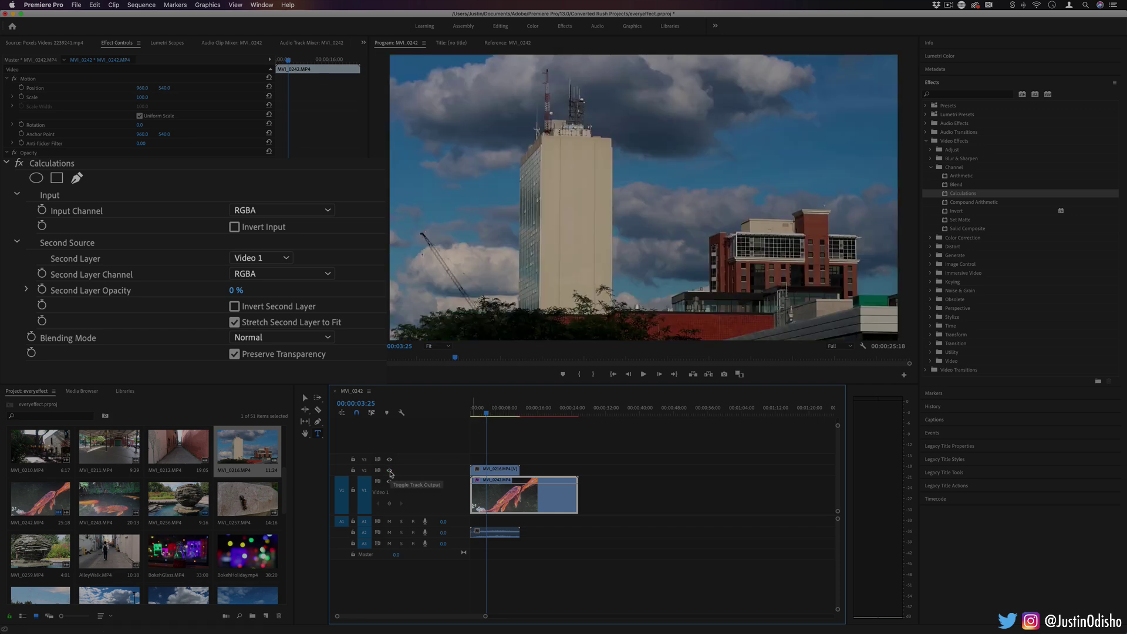
{"action": "left_click", "coordinate": [390, 471]}
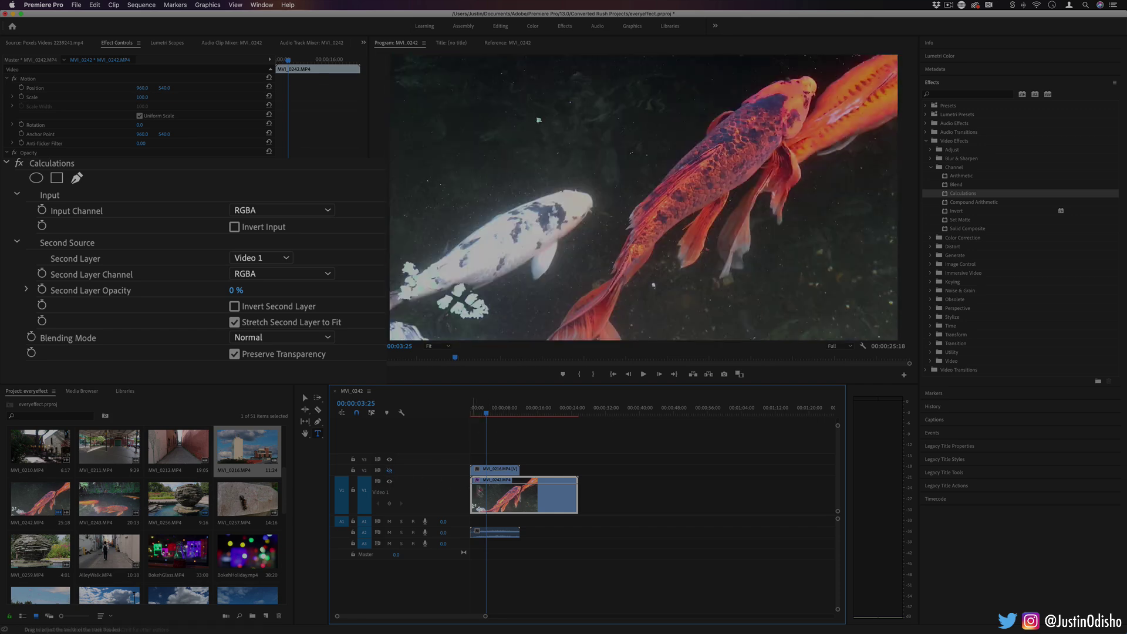
Set the input channel of the Calculations effect to Green
{"action": "left_click", "coordinate": [290, 207]}
{"action": "left_click", "coordinate": [305, 206]}
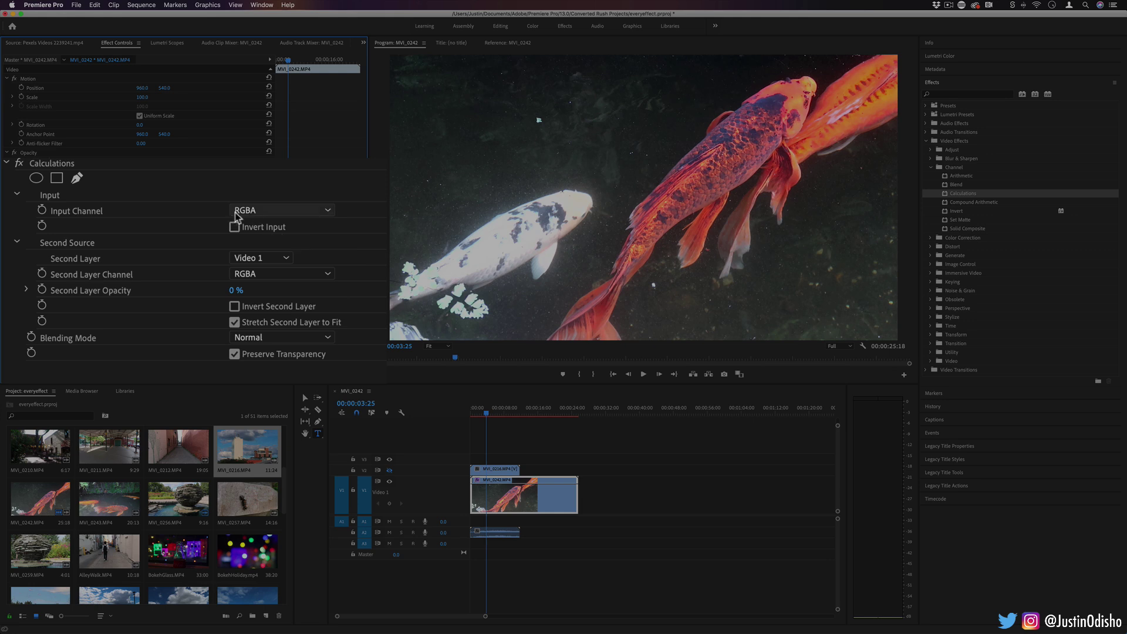
{"action": "left_click", "coordinate": [270, 212]}
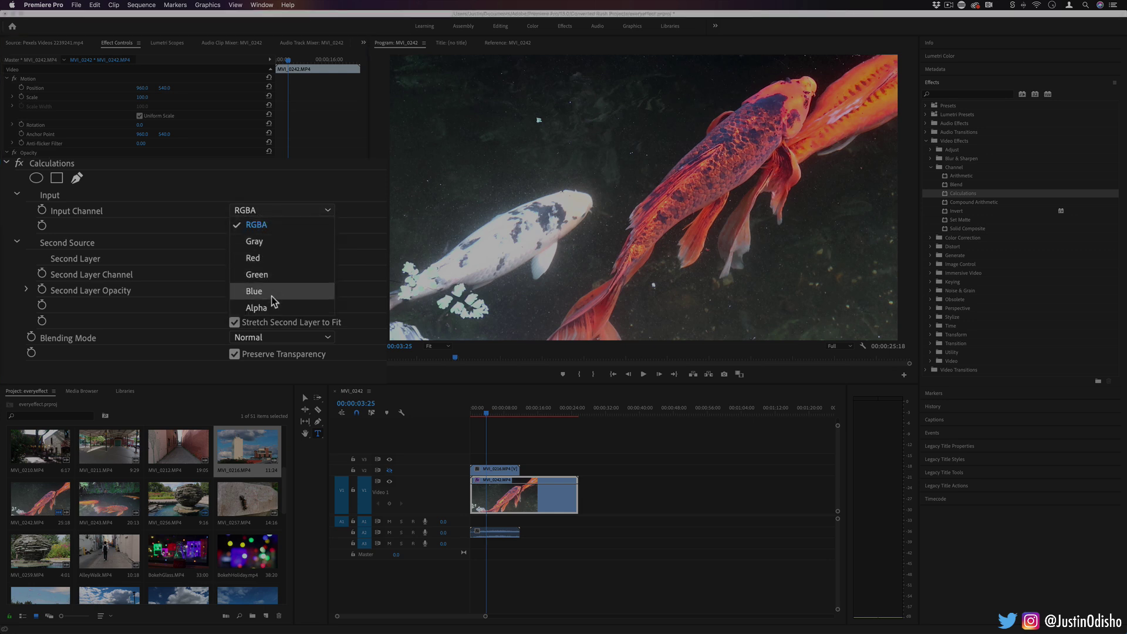
{"action": "left_click", "coordinate": [274, 276]}
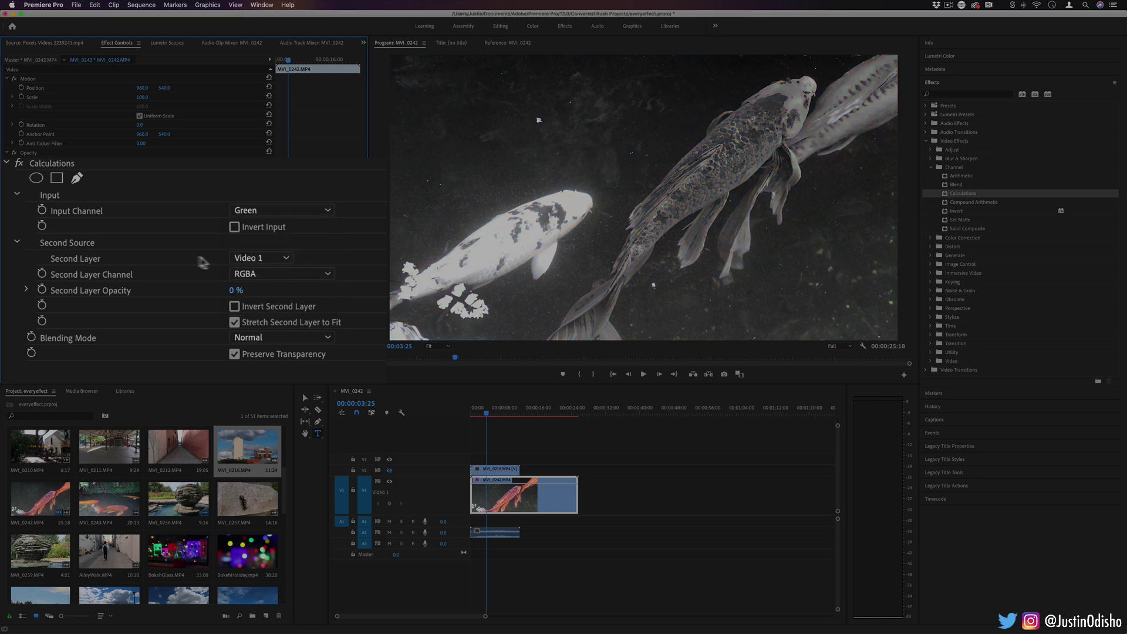
Set the second layer of the Calculations effect to Video 2 with a second layer opacity of 40%
{"action": "left_click", "coordinate": [261, 258]}
{"action": "left_click", "coordinate": [261, 309]}
{"action": "left_click_drag", "start_coordinate": [230, 296], "coordinate": [255, 291]}
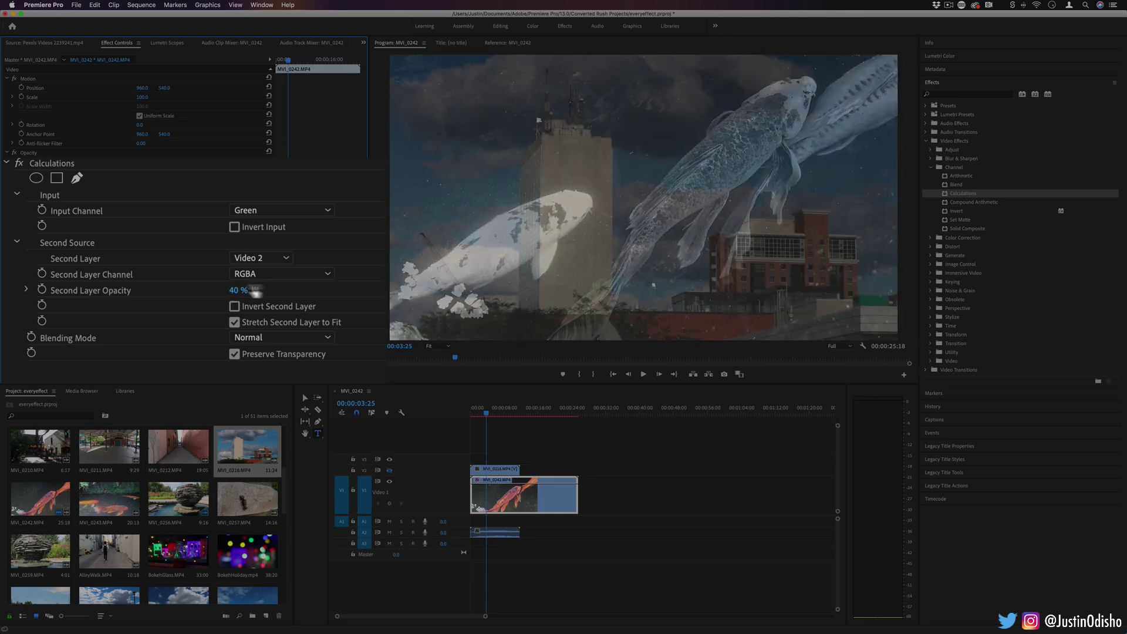
Cycle the Calculations second layer channel through Red, Green and Blue, and set the input channel to RGBA
{"action": "left_click", "coordinate": [288, 275]}
{"action": "left_click", "coordinate": [287, 322]}
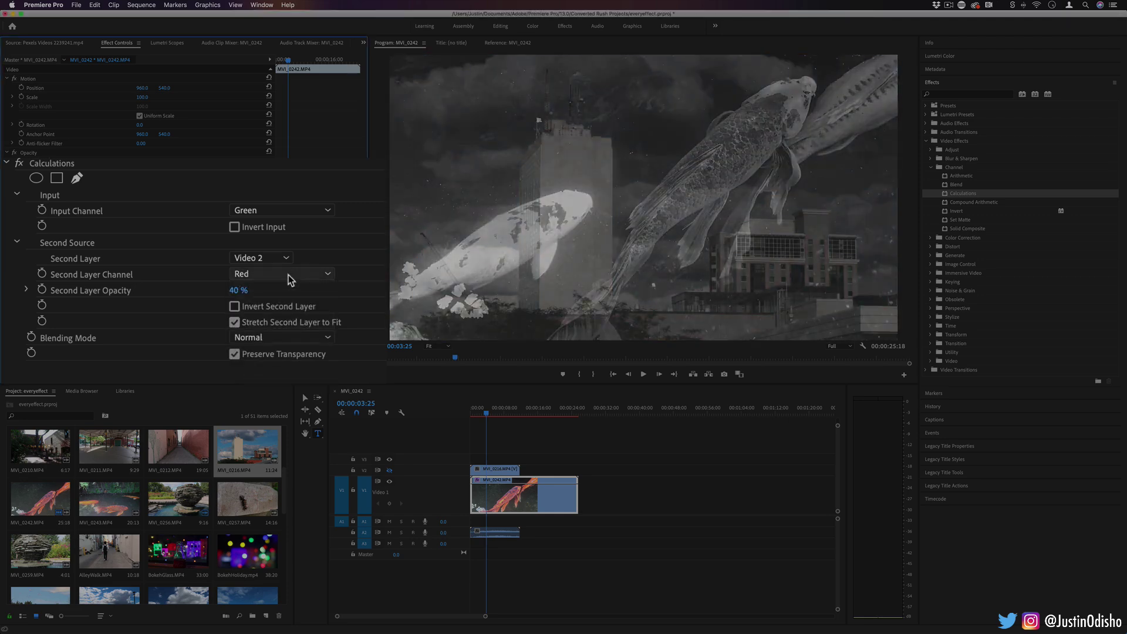
{"action": "left_click", "coordinate": [287, 275]}
{"action": "left_click", "coordinate": [287, 340]}
{"action": "left_click", "coordinate": [297, 274]}
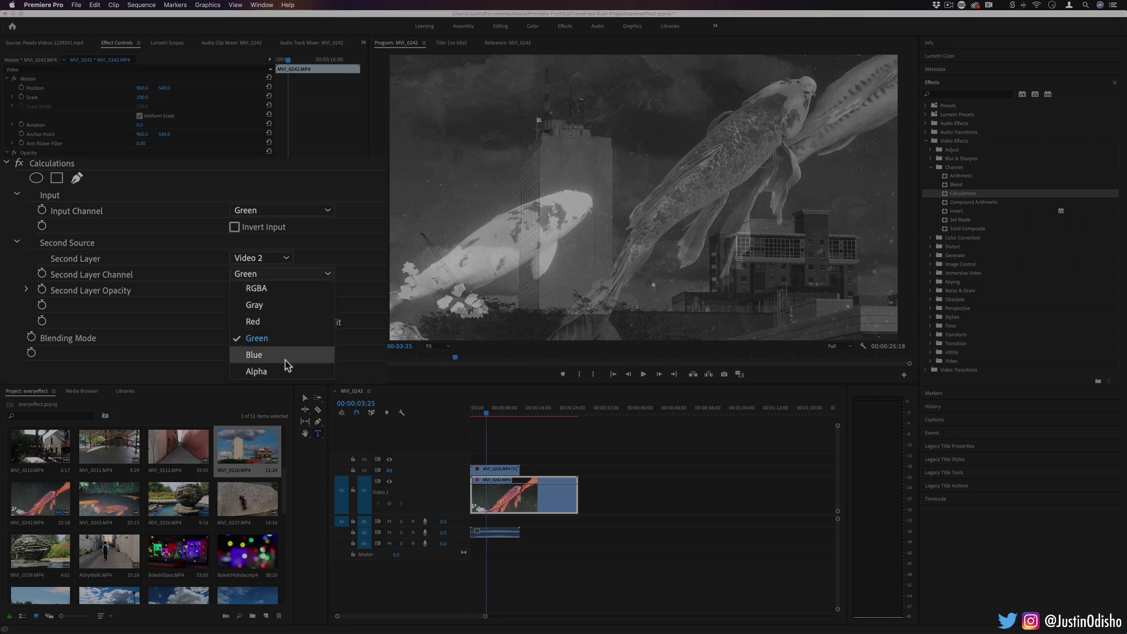
{"action": "left_click", "coordinate": [285, 355]}
{"action": "left_click", "coordinate": [282, 211]}
{"action": "left_click", "coordinate": [283, 227]}
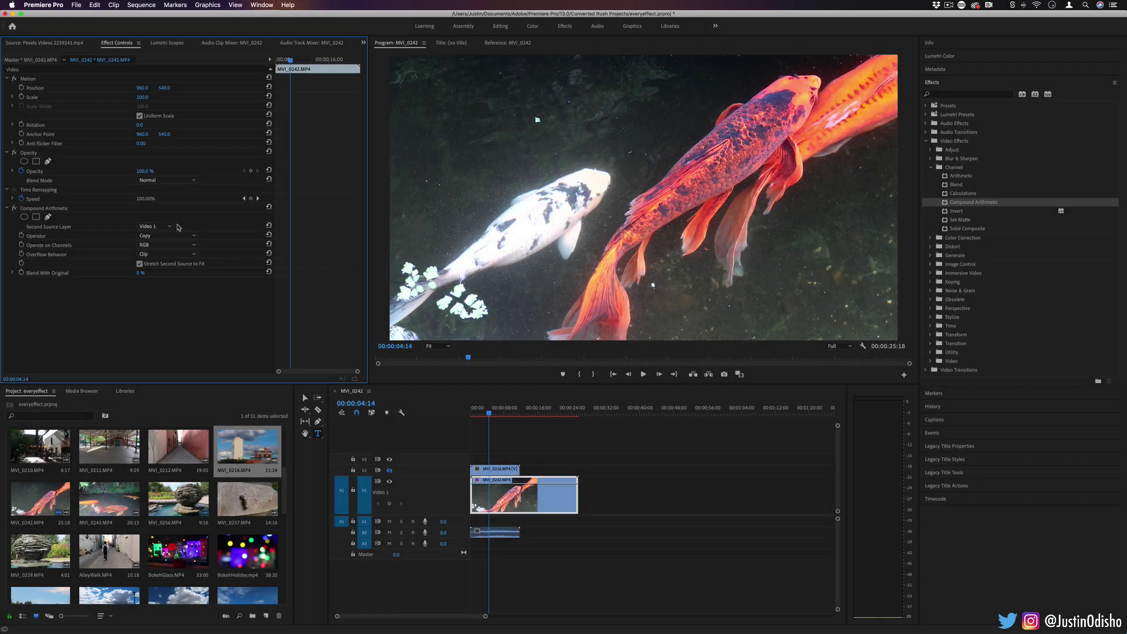
Set the Compound Arithmetic second source layer to Video 2, blend it 65% with the original, and operate on the ARGB channels
{"action": "left_click", "coordinate": [163, 226]}
{"action": "left_click", "coordinate": [154, 256]}
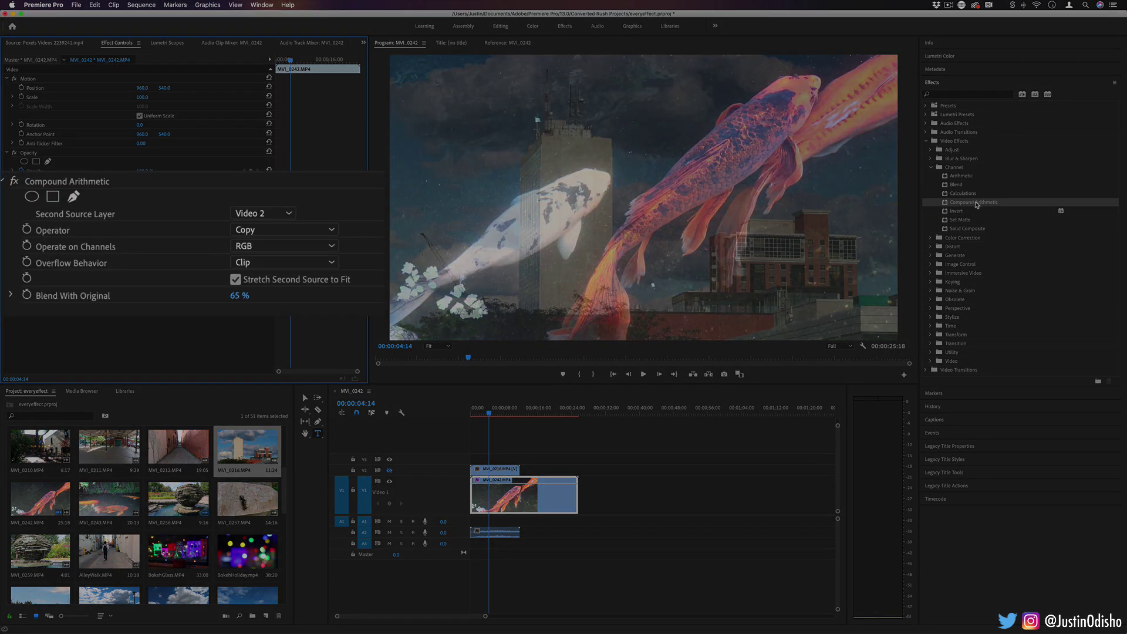
{"action": "left_click", "coordinate": [977, 204]}
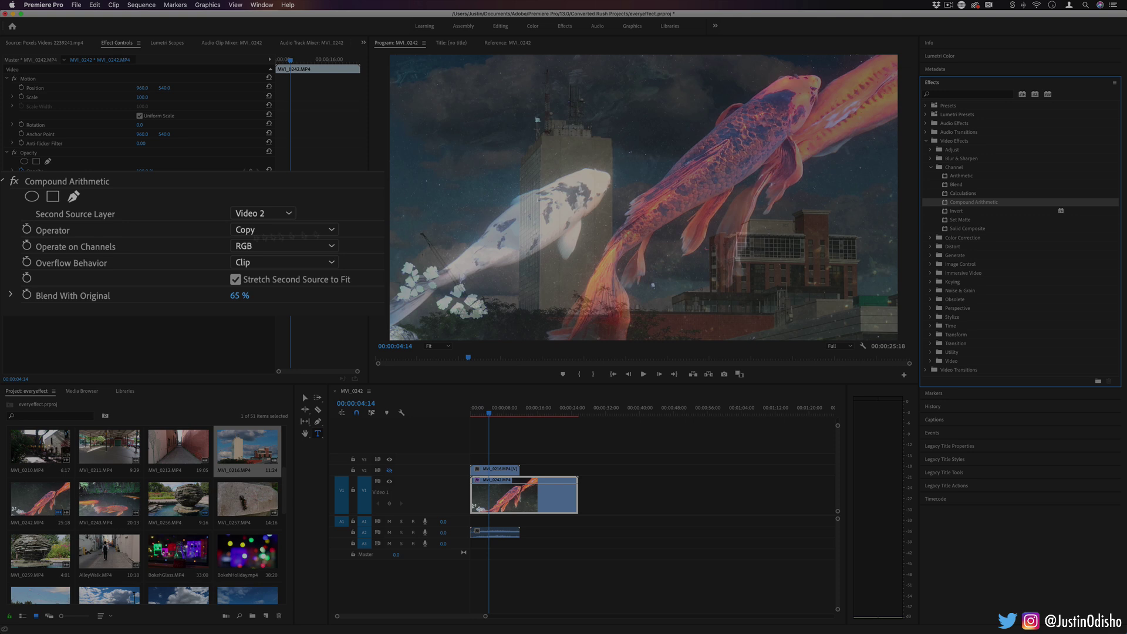
{"action": "left_click", "coordinate": [257, 246]}
{"action": "left_click", "coordinate": [272, 279]}
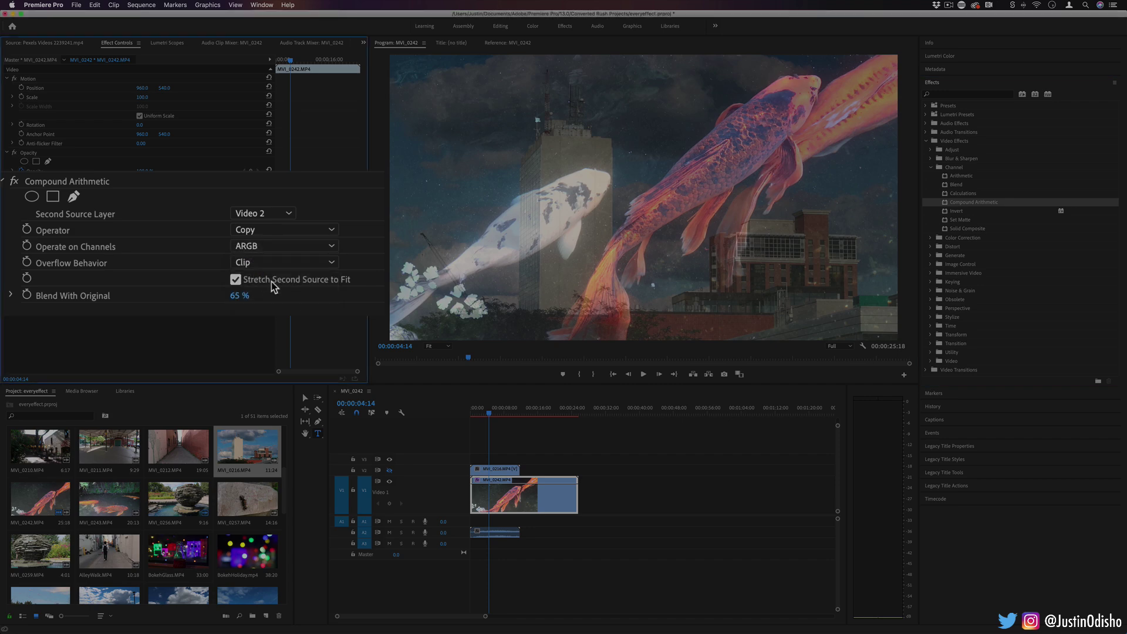
Try the Or and Xor operators of Compound Arithmetic with overflow behavior set to Wrap, and set Blend With Original to 63%
{"action": "left_click", "coordinate": [160, 235]}
{"action": "left_click", "coordinate": [165, 303]}
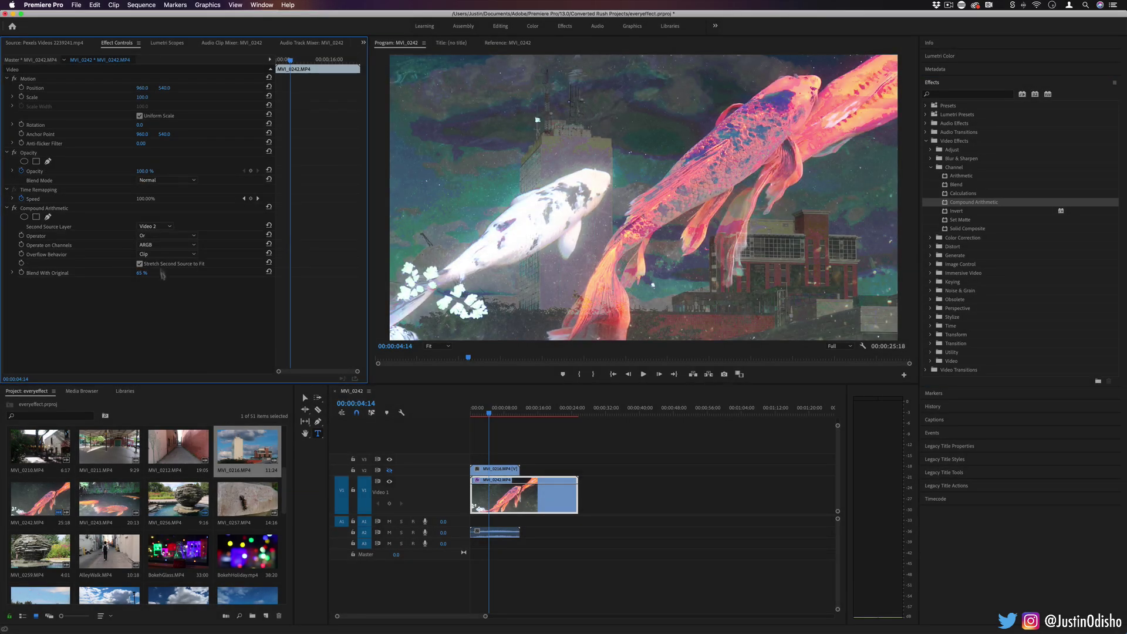
{"action": "left_click", "coordinate": [151, 256]}
{"action": "left_click", "coordinate": [157, 274]}
{"action": "left_click", "coordinate": [156, 236]}
{"action": "left_click", "coordinate": [156, 314]}
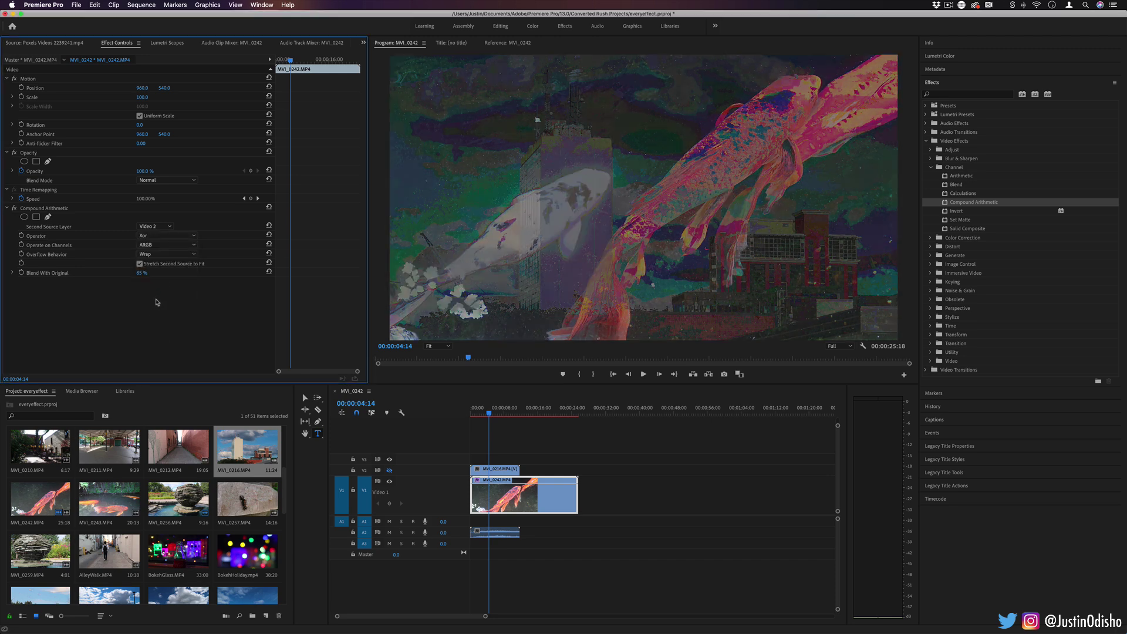
{"action": "left_click_drag", "start_coordinate": [139, 274], "coordinate": [128, 273]}
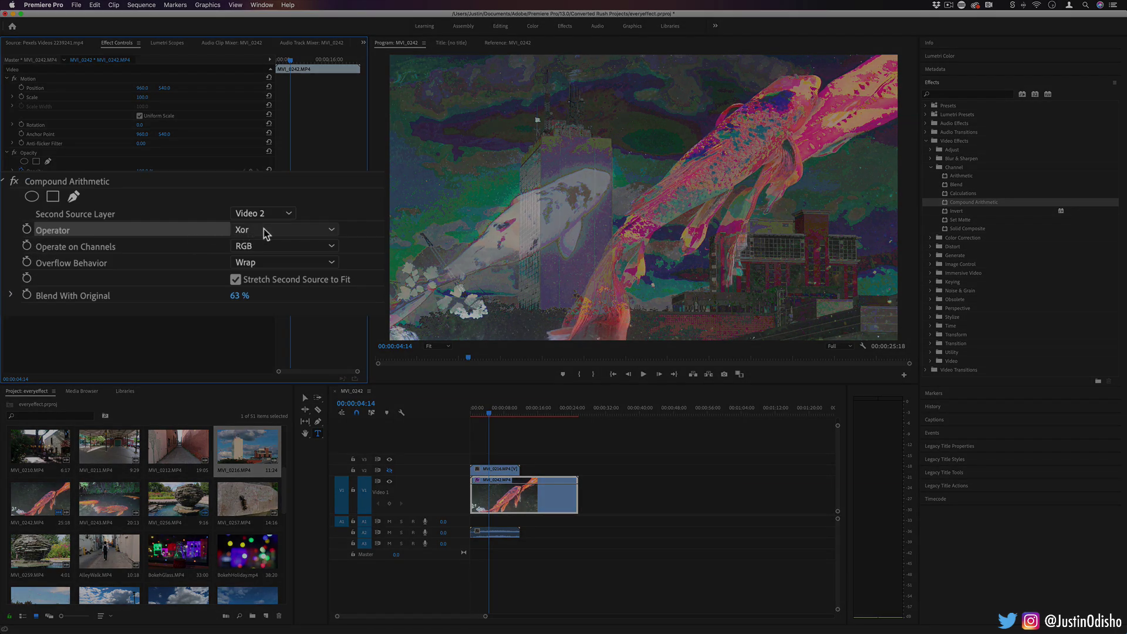
Review the Operate on Channels options of Compound Arithmetic, keep RGB, and remove the effect from the fish clip
{"action": "left_click", "coordinate": [252, 246]}
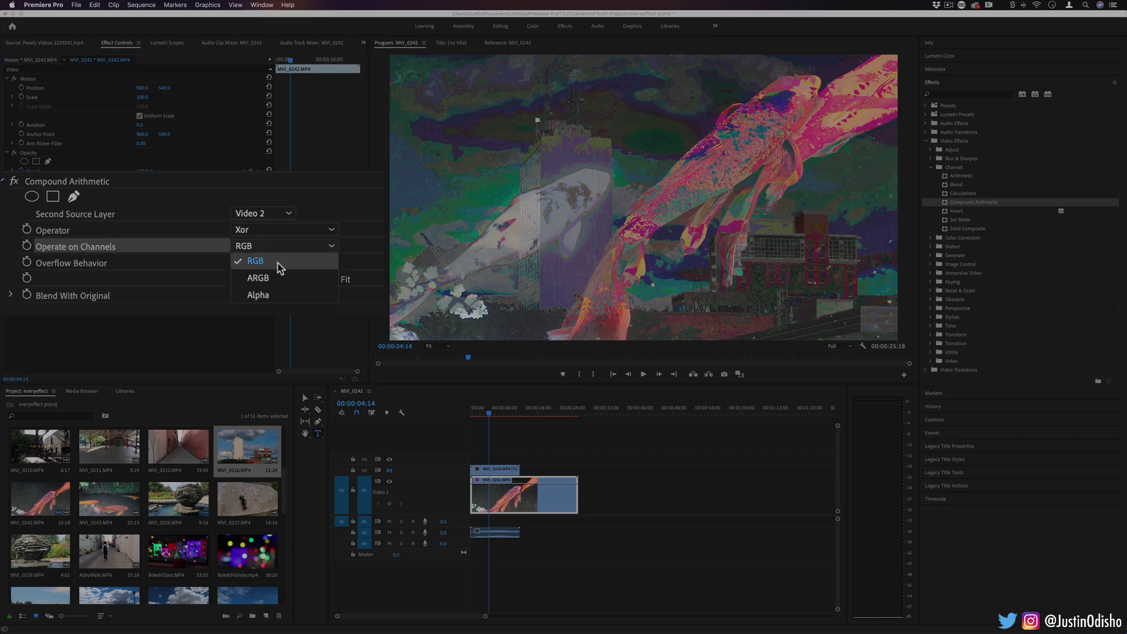
{"action": "left_click", "coordinate": [176, 271]}
{"action": "key", "text": "BackSpace"}
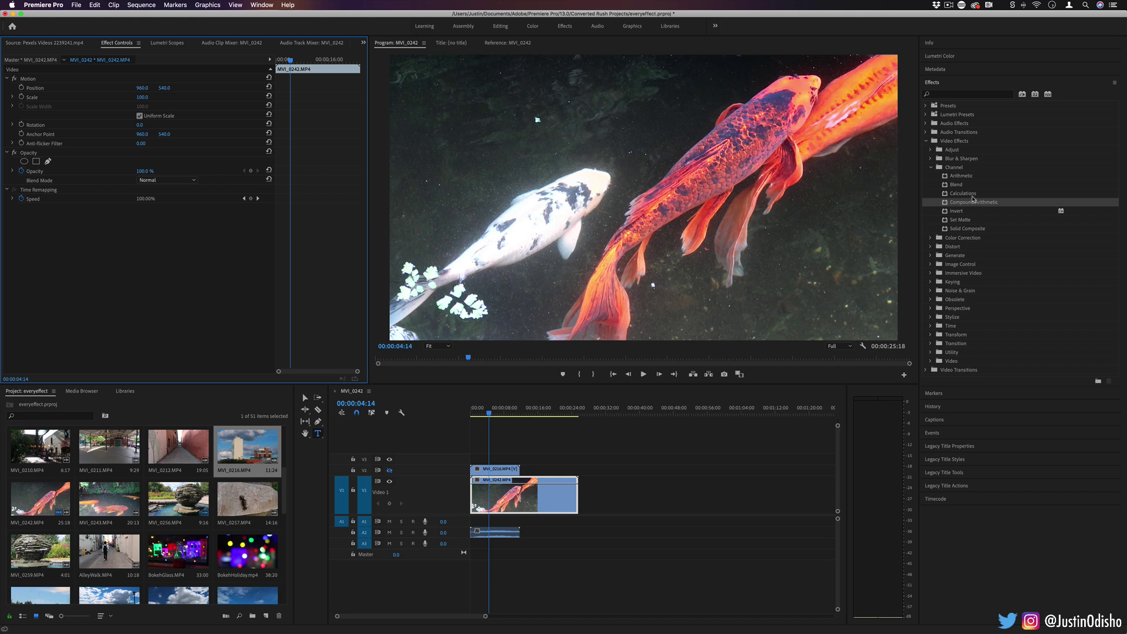
{"action": "left_click", "coordinate": [189, 183]}
{"action": "left_click", "coordinate": [224, 178]}
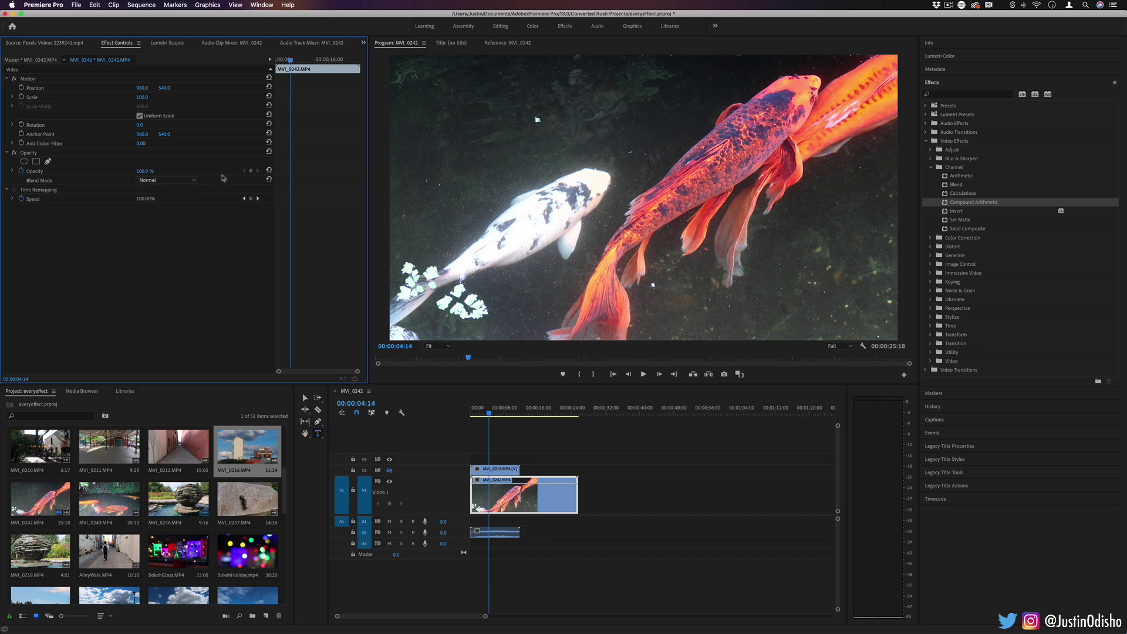
Apply the Invert effect to the MVI_0242 fish clip and preview it at other points in the clip
{"action": "left_click", "coordinate": [978, 213]}
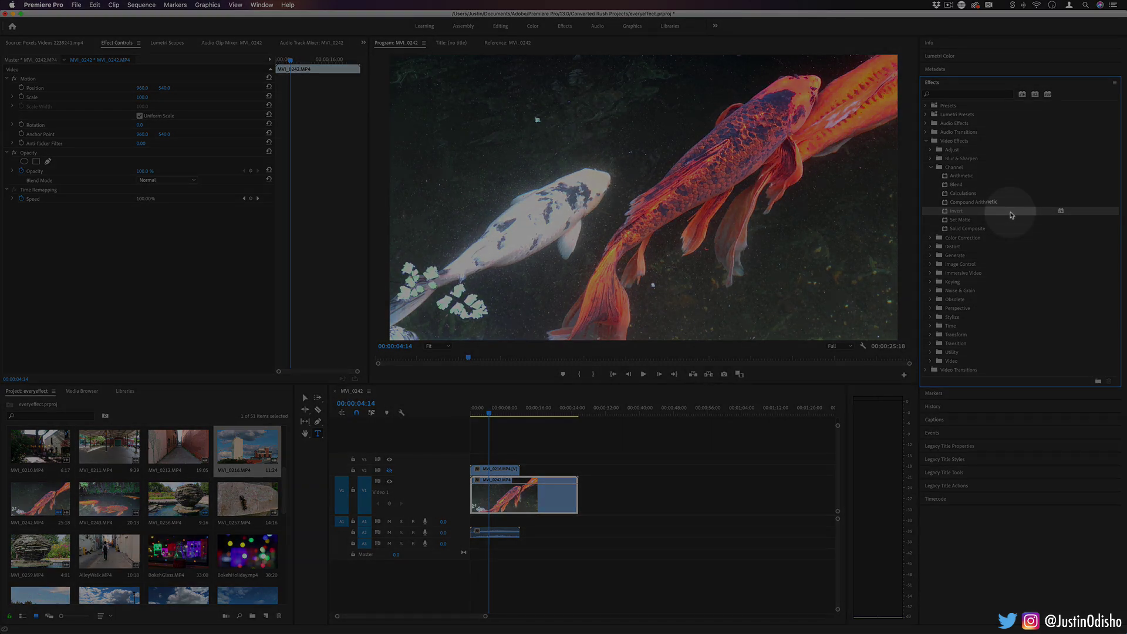
{"action": "left_click_drag", "start_coordinate": [1011, 215], "coordinate": [528, 494]}
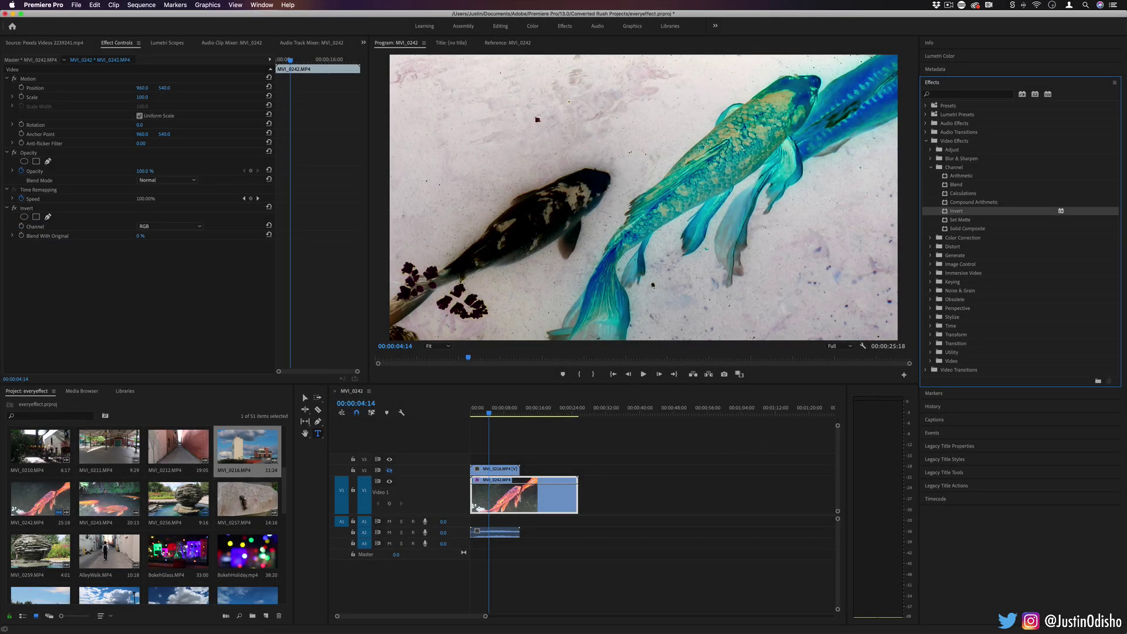
{"action": "left_click", "coordinate": [500, 415]}
{"action": "left_click_drag", "start_coordinate": [501, 415], "coordinate": [492, 415]}
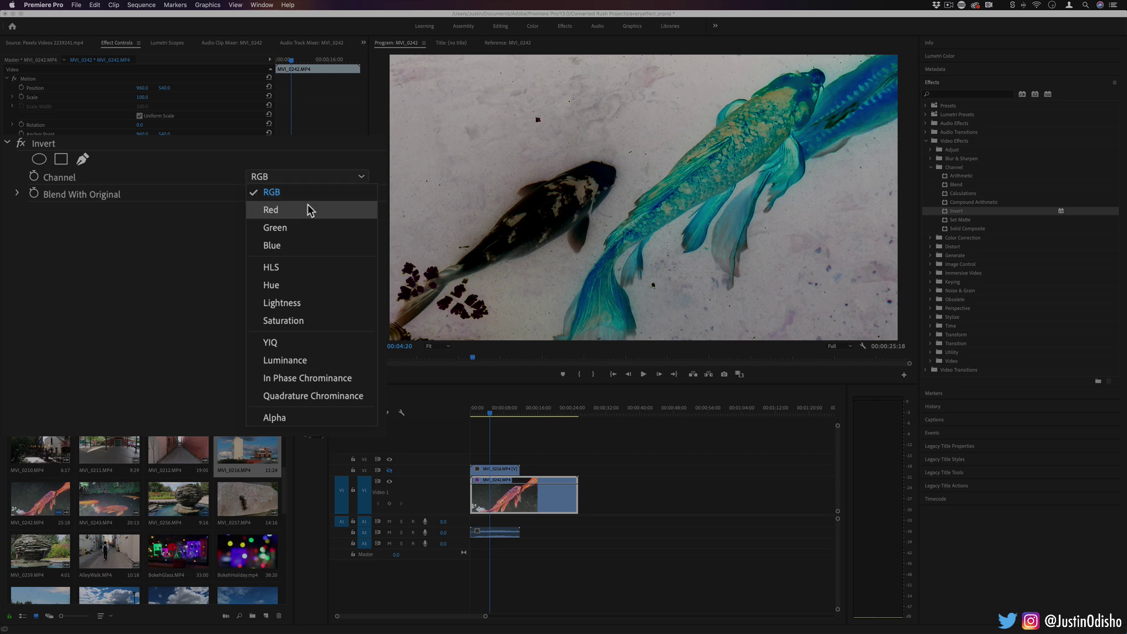
Switch the Invert channel to Red and then Green, and set Blend With Original to 75%
{"action": "left_click", "coordinate": [312, 210]}
{"action": "left_click", "coordinate": [336, 177]}
{"action": "left_click", "coordinate": [322, 226]}
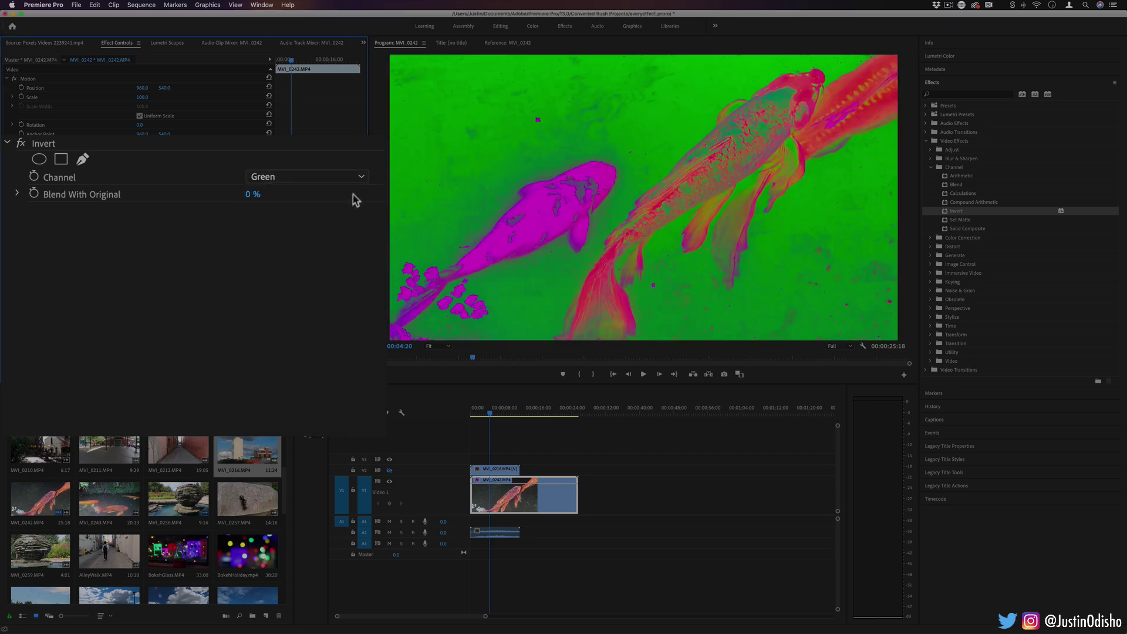
{"action": "left_click_drag", "start_coordinate": [498, 415], "coordinate": [484, 414]}
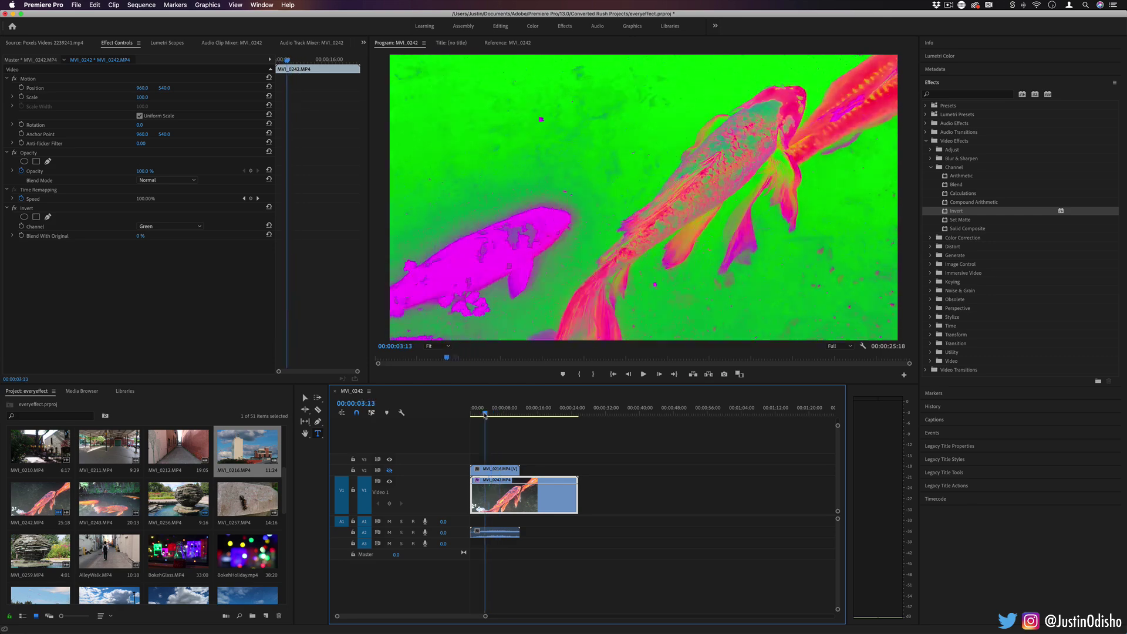
{"action": "mouse_move", "coordinate": [140, 236]}
{"action": "left_mouse_down"}
{"action": "mouse_move", "coordinate": [199, 236]}
{"action": "mouse_move", "coordinate": [147, 236]}
{"action": "mouse_move", "coordinate": [158, 235]}
{"action": "left_mouse_up"}
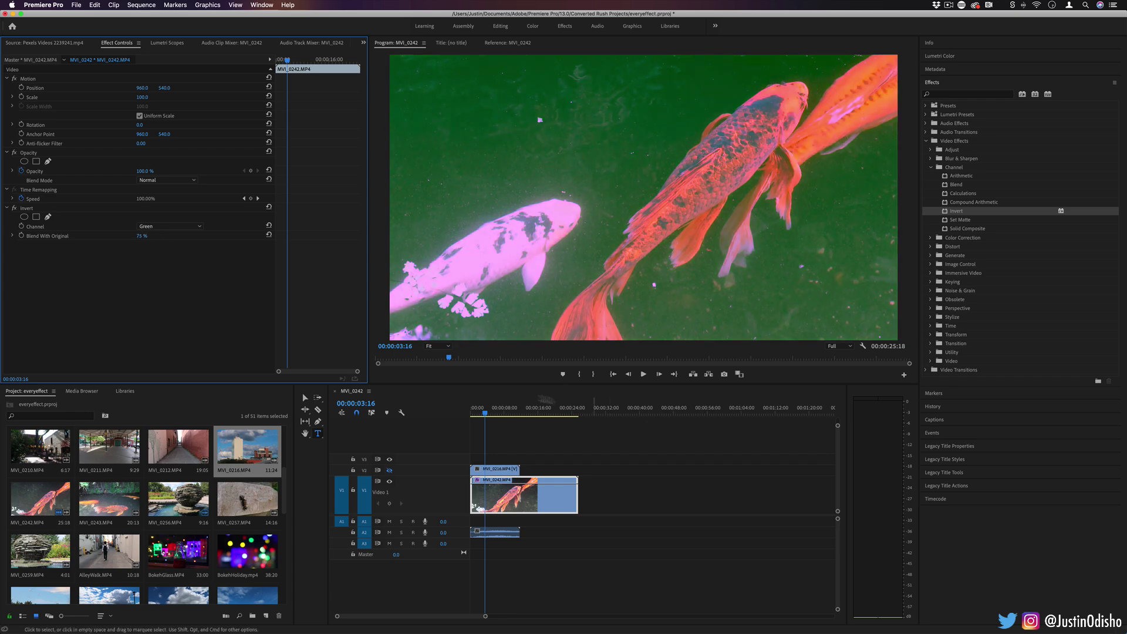
{"action": "mouse_move", "coordinate": [487, 411]}
{"action": "left_mouse_down"}
{"action": "mouse_move", "coordinate": [518, 405]}
{"action": "mouse_move", "coordinate": [493, 411]}
{"action": "left_mouse_up"}
Cycle the Invert channel through Lightness, Hue and In Phase Chrominance
{"action": "left_click", "coordinate": [170, 226]}
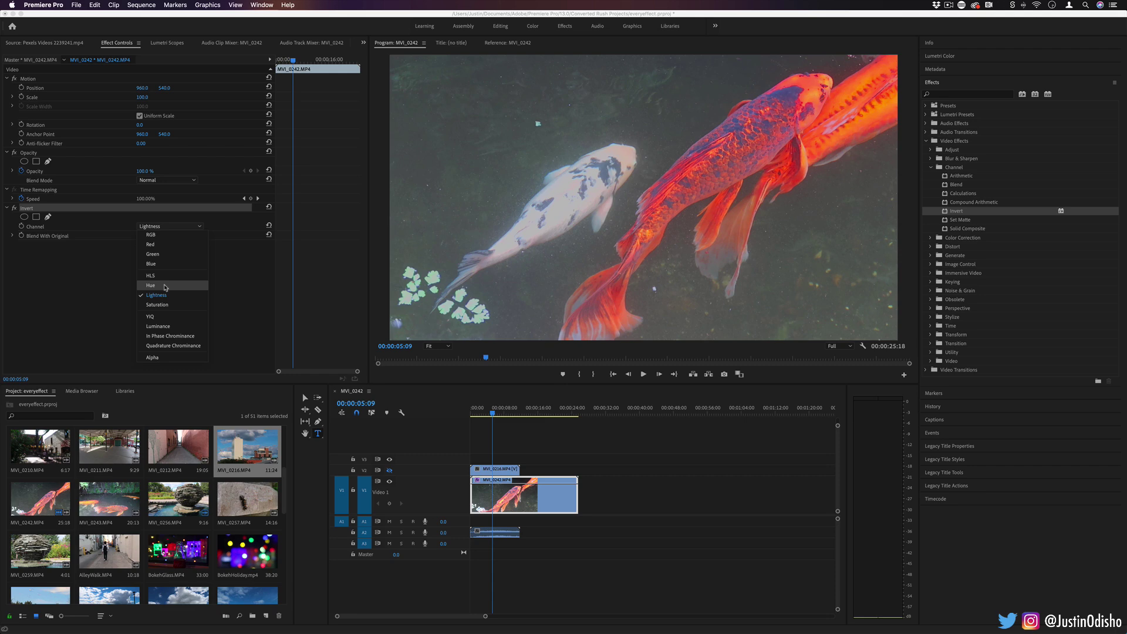
{"action": "left_click", "coordinate": [175, 270]}
{"action": "left_click", "coordinate": [174, 226]}
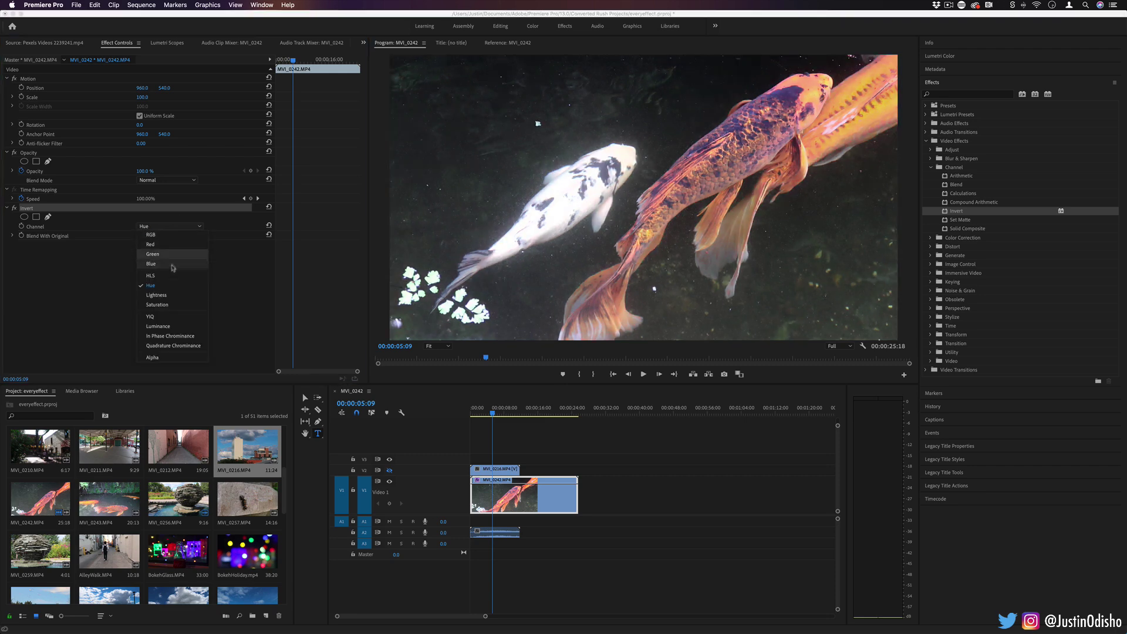
{"action": "left_click", "coordinate": [186, 336]}
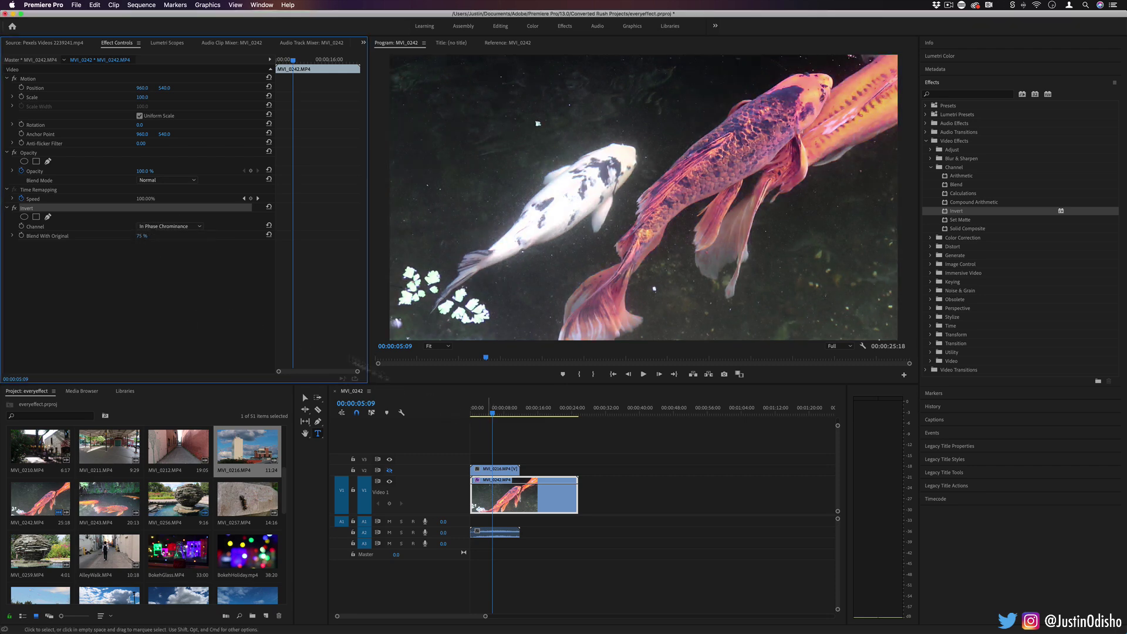
Fade the Invert effect out to 100% original, remove it, and apply Set Matte to the fish clip
{"action": "left_click_drag", "start_coordinate": [141, 235], "coordinate": [171, 236]}
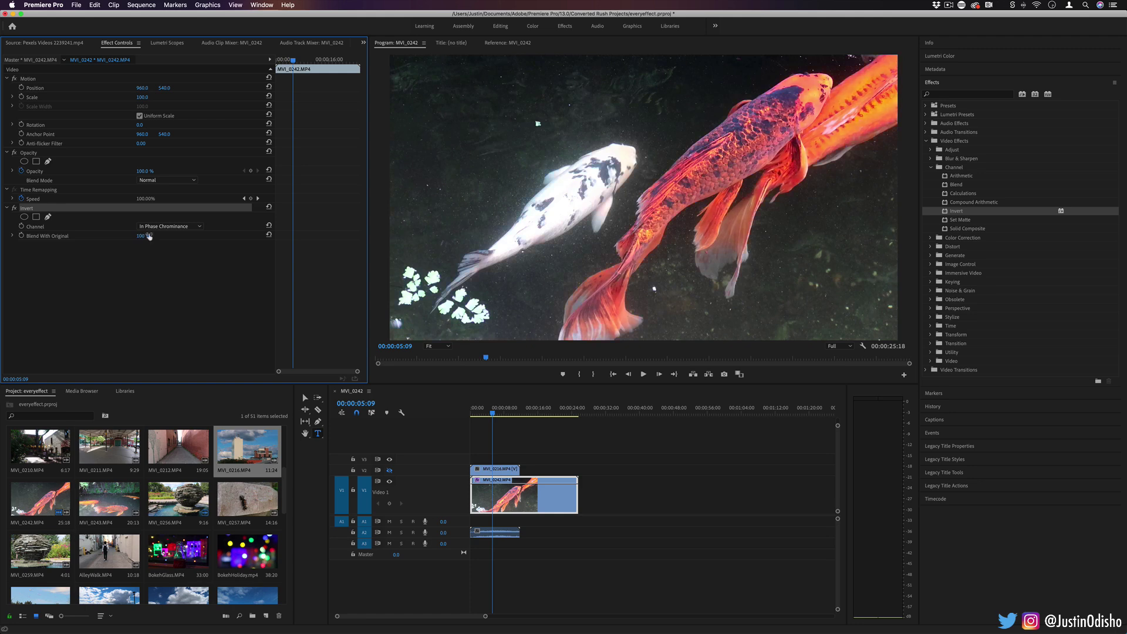
{"action": "key", "text": "Delete"}
{"action": "left_click", "coordinate": [980, 221]}
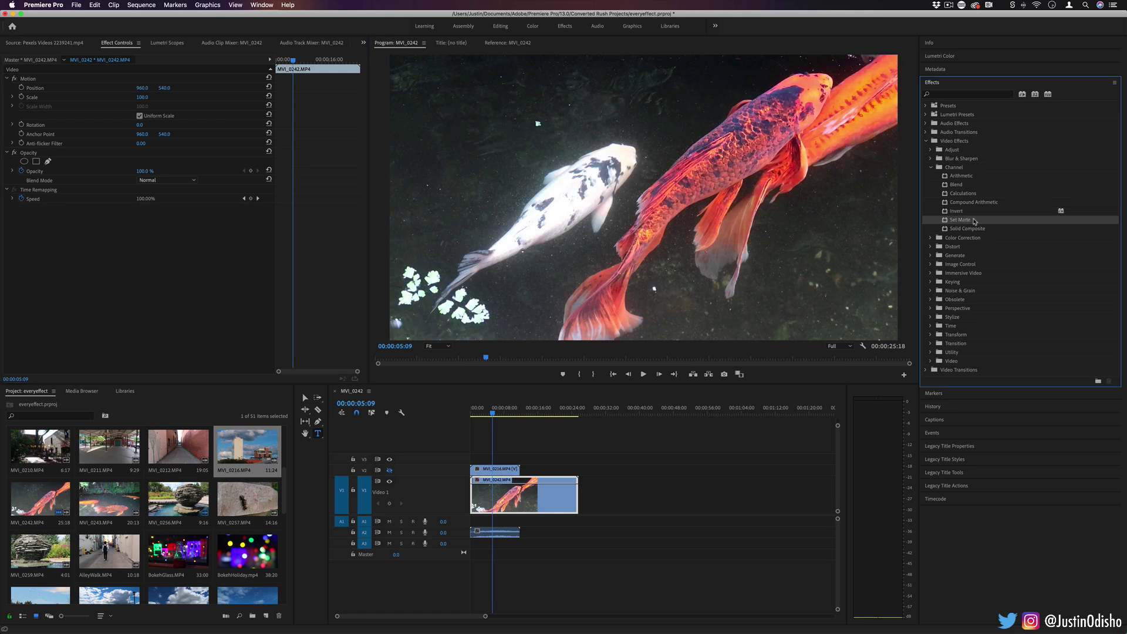
{"action": "left_click_drag", "start_coordinate": [980, 220], "coordinate": [517, 496]}
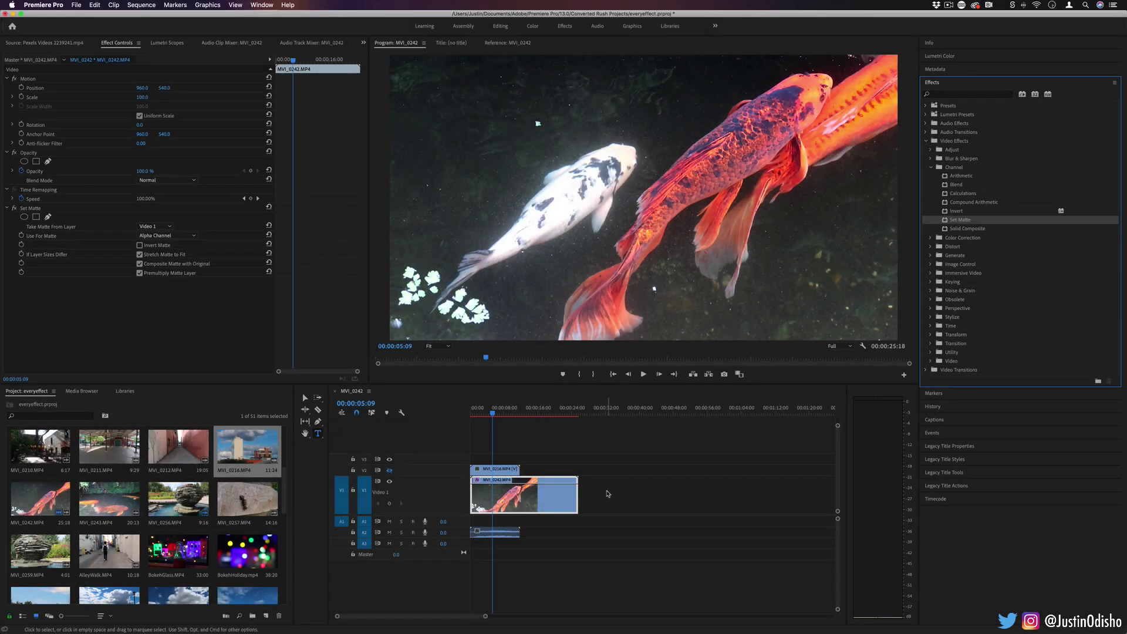
Create a new Black Video item with the default settings and place it on Video 1 in the empty space after the clips
{"action": "left_click", "coordinate": [137, 519]}
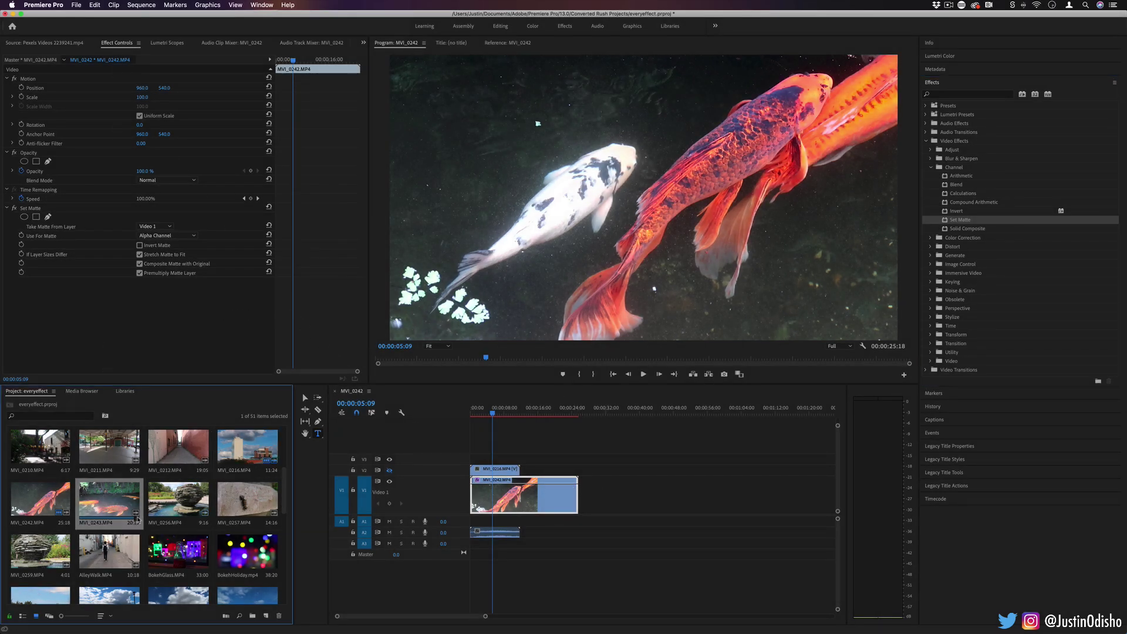
{"action": "left_click", "coordinate": [76, 5]}
{"action": "mouse_move", "coordinate": [88, 15]}
{"action": "left_click", "coordinate": [219, 218]}
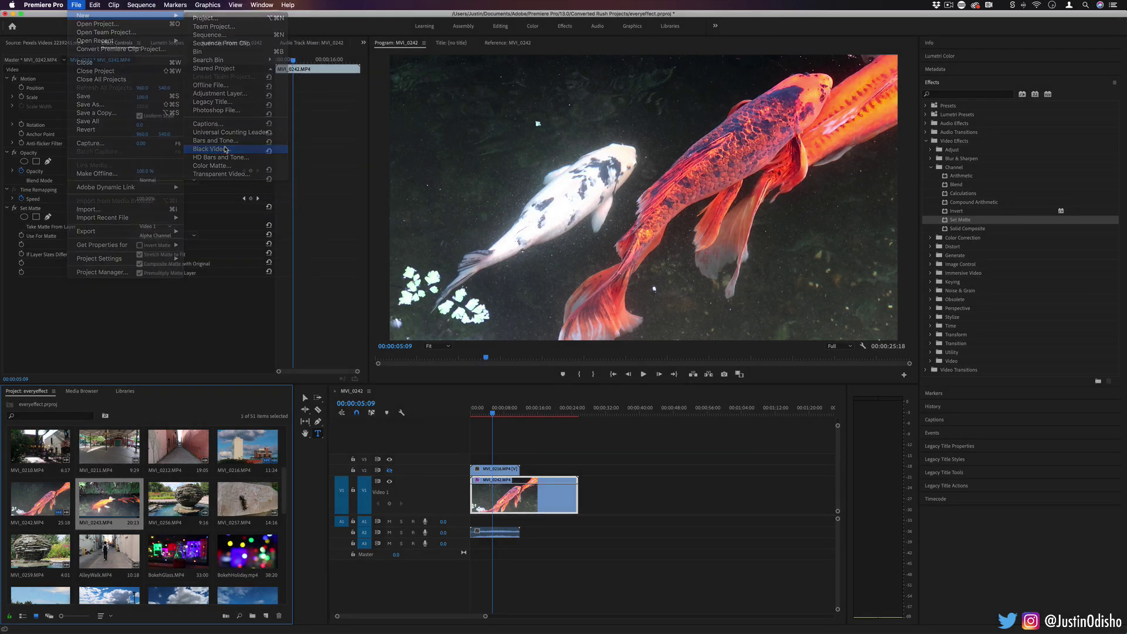
{"action": "key", "text": "Return"}
{"action": "left_click_drag", "start_coordinate": [248, 574], "coordinate": [619, 495]}
{"action": "left_click", "coordinate": [618, 412]}
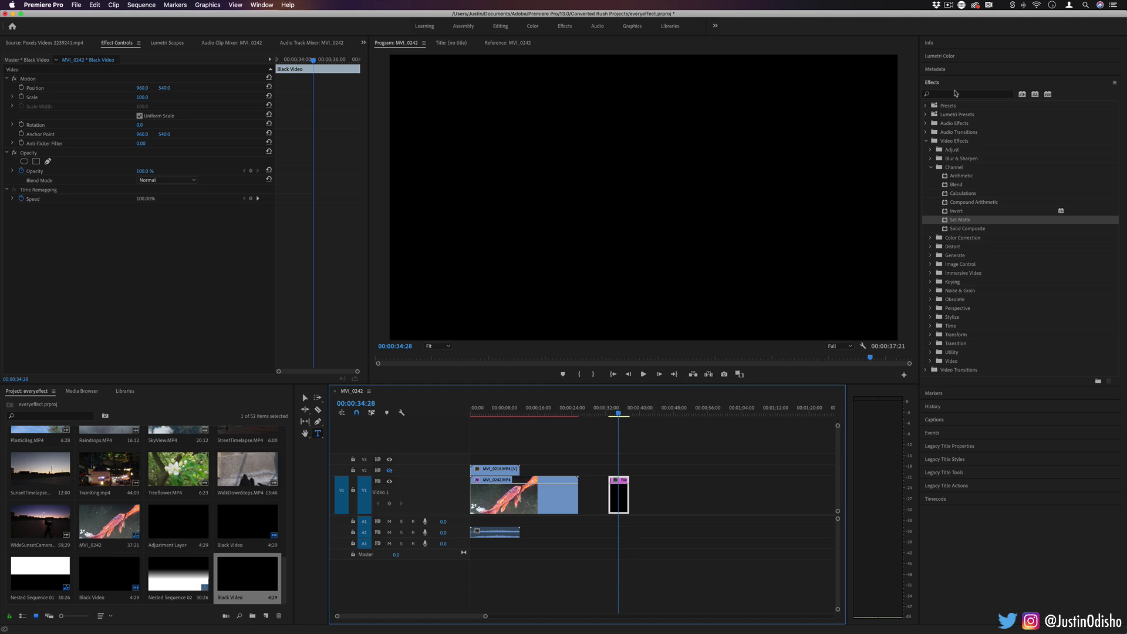
Find the Ramp effect with the search term "ramp", apply it to the Black Video clip, and clear the search
{"action": "left_click", "coordinate": [953, 95]}
{"action": "type", "text": "ramp"}
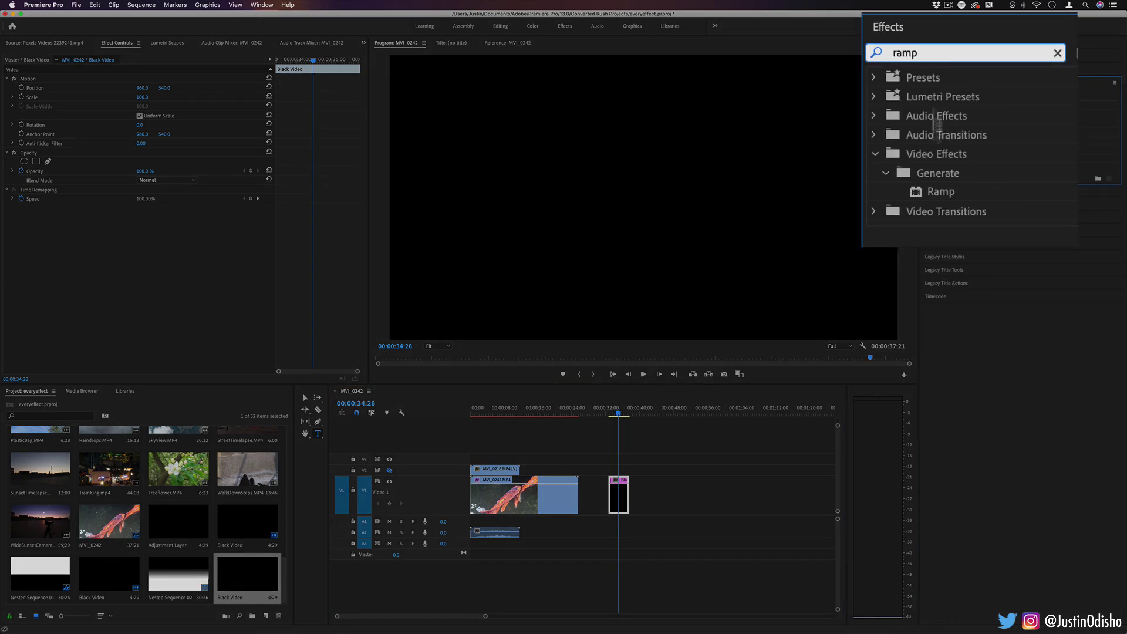
{"action": "left_click", "coordinate": [940, 191]}
{"action": "left_click_drag", "start_coordinate": [619, 488], "coordinate": [619, 488]}
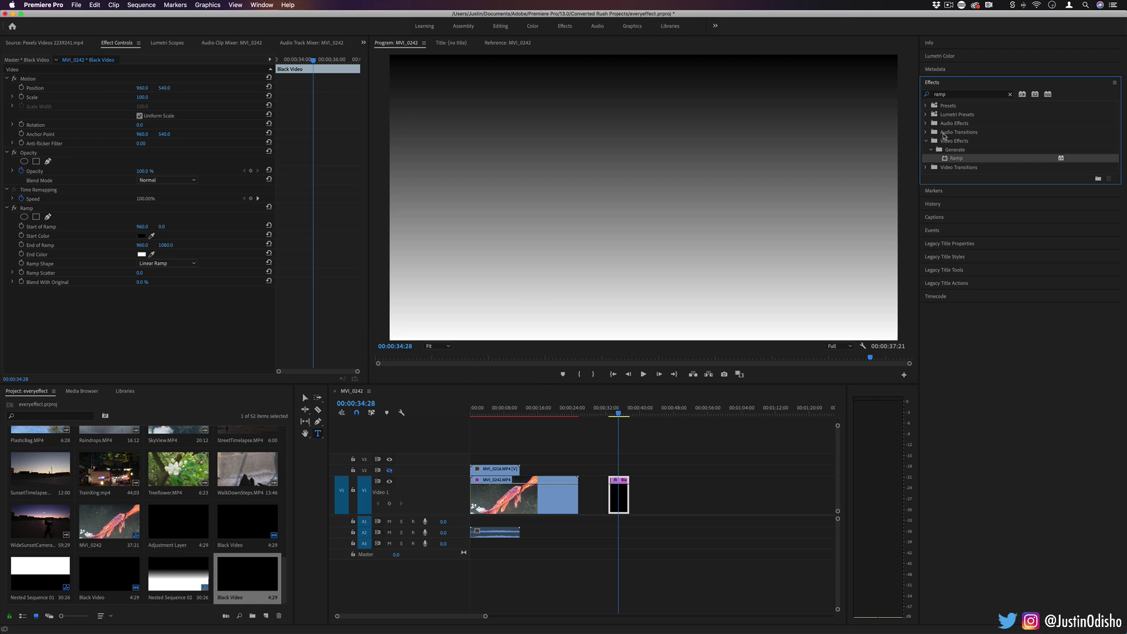
{"action": "left_click", "coordinate": [1011, 94]}
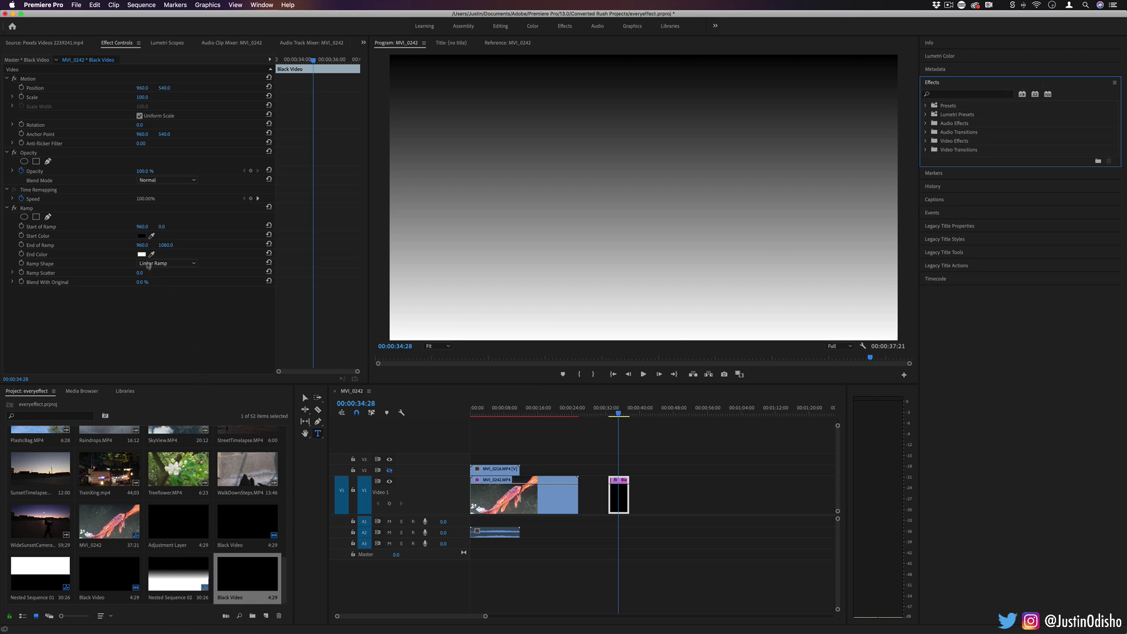
Set the start of the ramp to about 964, 530 and its end to 960, 584, and enable keyframing for both points
{"action": "left_click_drag", "start_coordinate": [167, 246], "coordinate": [235, 245]}
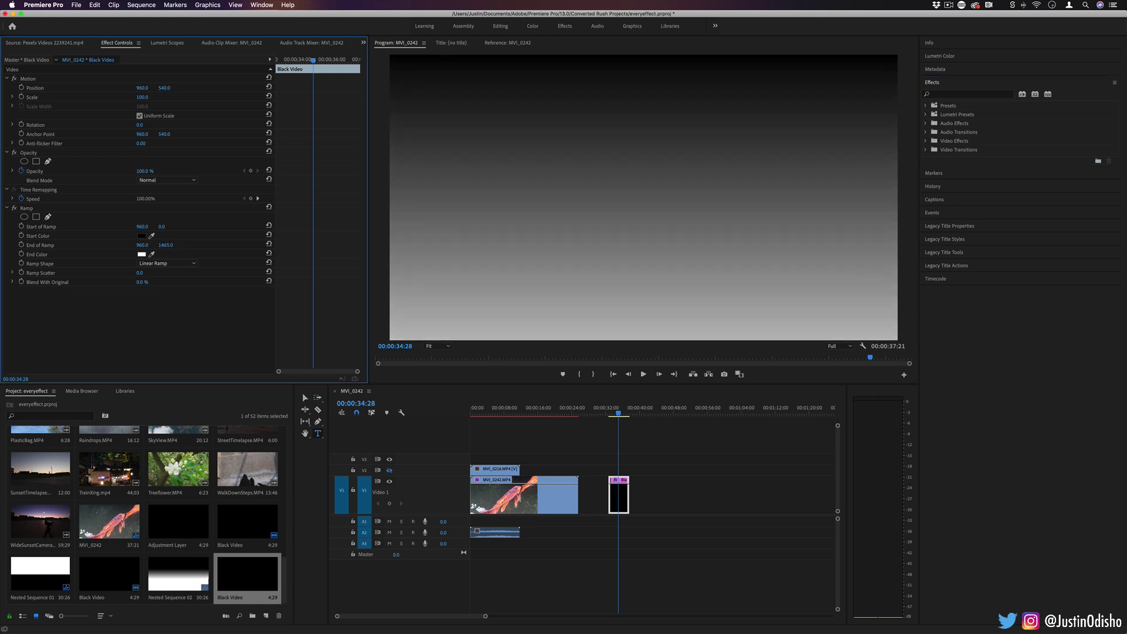
{"action": "left_click_drag", "start_coordinate": [162, 229], "coordinate": [168, 237]}
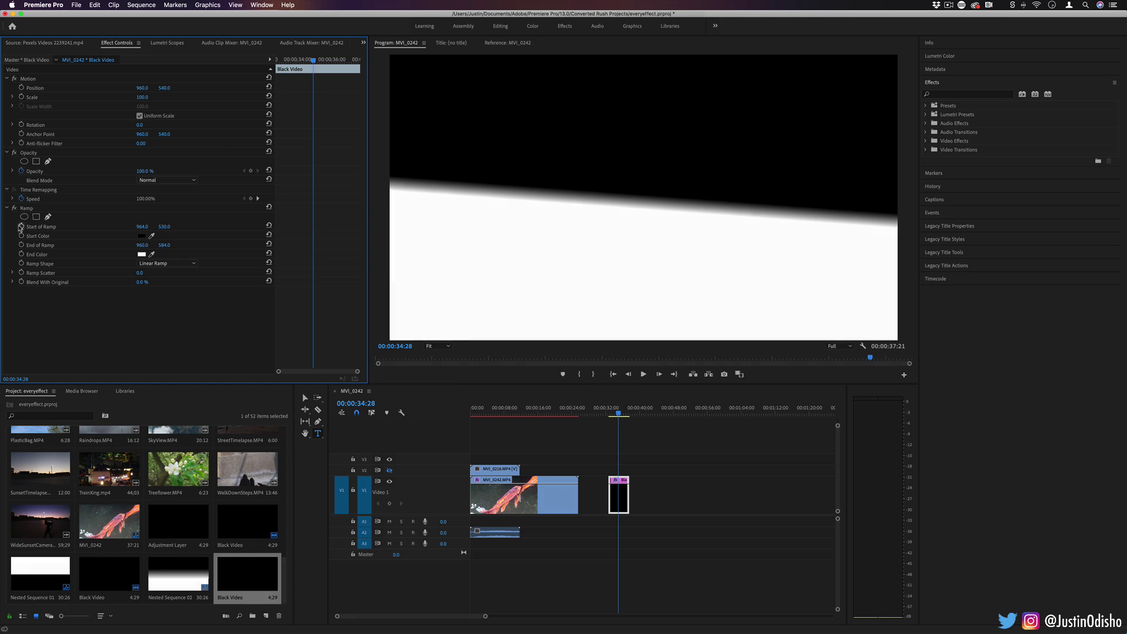
{"action": "left_click", "coordinate": [21, 226]}
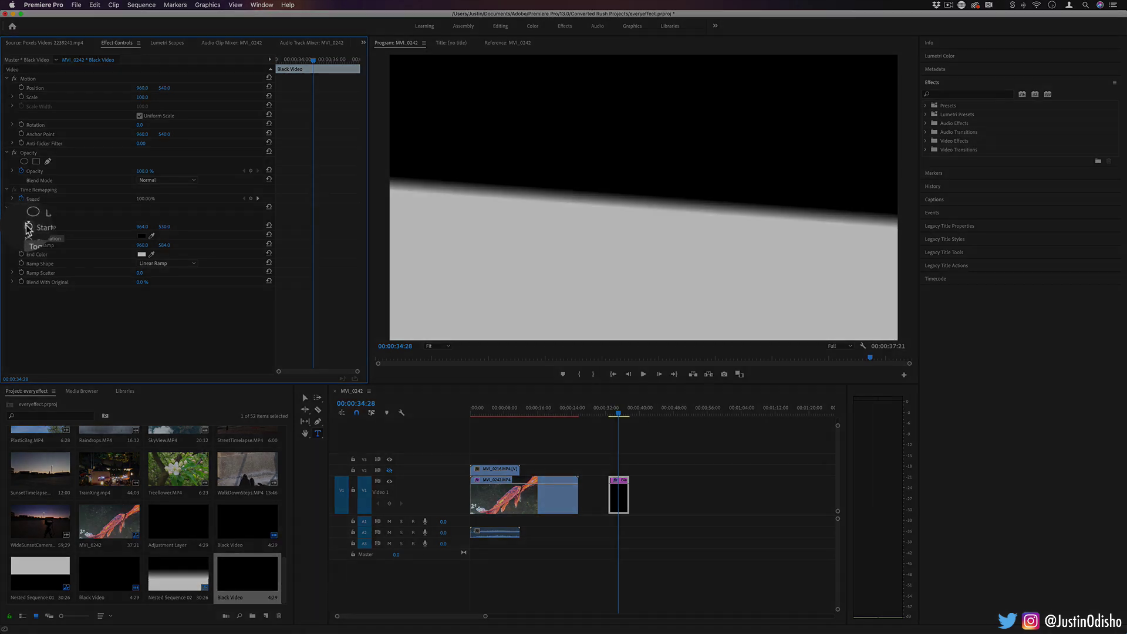
{"action": "left_click", "coordinate": [22, 245]}
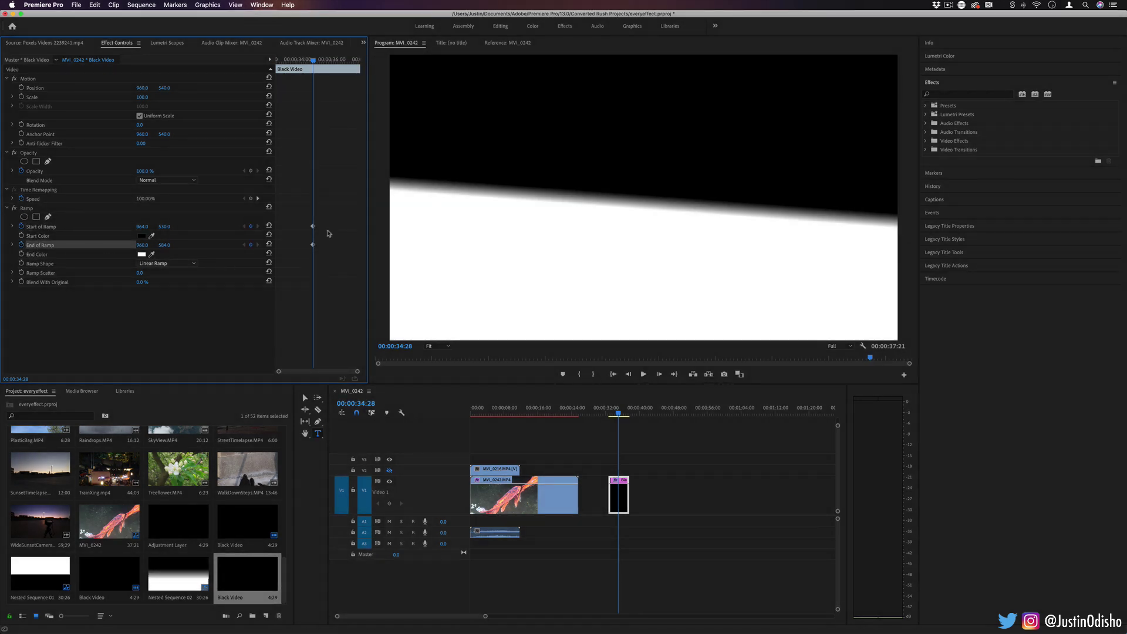
Keyframe the ramp's start and end points so the frame wipes from full white at 00:00:34:28 to full black about one second on
{"action": "mouse_move", "coordinate": [143, 227]}
{"action": "left_mouse_down"}
{"action": "mouse_move", "coordinate": [82, 227]}
{"action": "mouse_move", "coordinate": [139, 226]}
{"action": "left_mouse_up"}
{"action": "left_click_drag", "start_coordinate": [167, 227], "coordinate": [0, 227]}
{"action": "left_click_drag", "start_coordinate": [169, 247], "coordinate": [147, 245]}
{"action": "left_click_drag", "start_coordinate": [313, 61], "coordinate": [330, 61]}
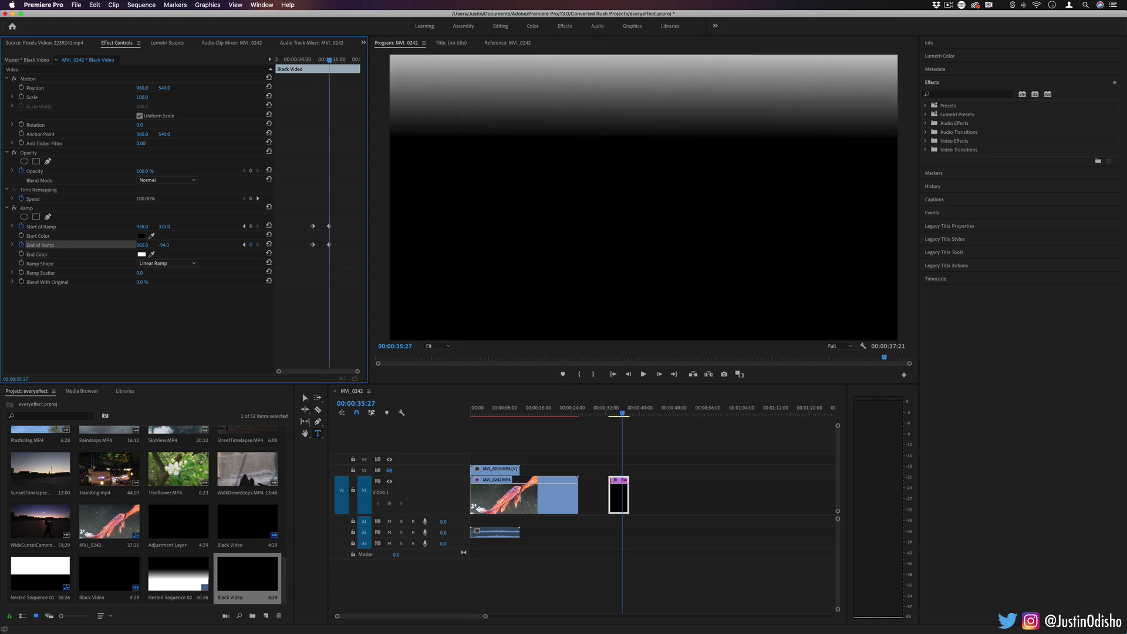
{"action": "mouse_move", "coordinate": [165, 227]}
{"action": "left_mouse_down"}
{"action": "mouse_move", "coordinate": [179, 227]}
{"action": "mouse_move", "coordinate": [1, 227]}
{"action": "mouse_move", "coordinate": [143, 227]}
{"action": "left_mouse_up"}
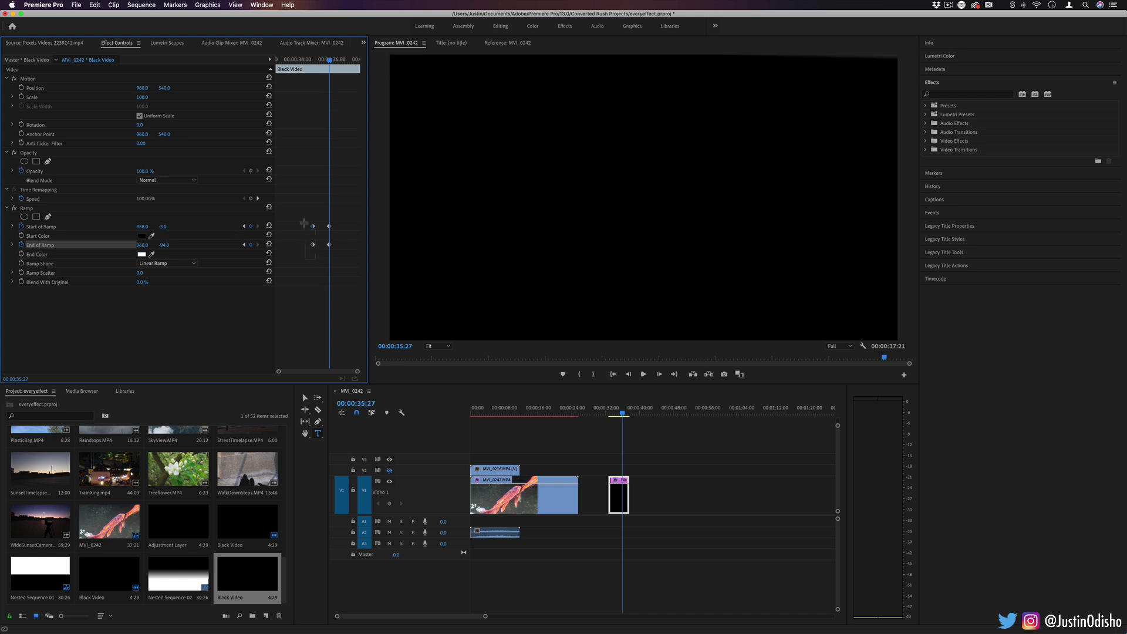
{"action": "left_click_drag", "start_coordinate": [304, 223], "coordinate": [383, 233]}
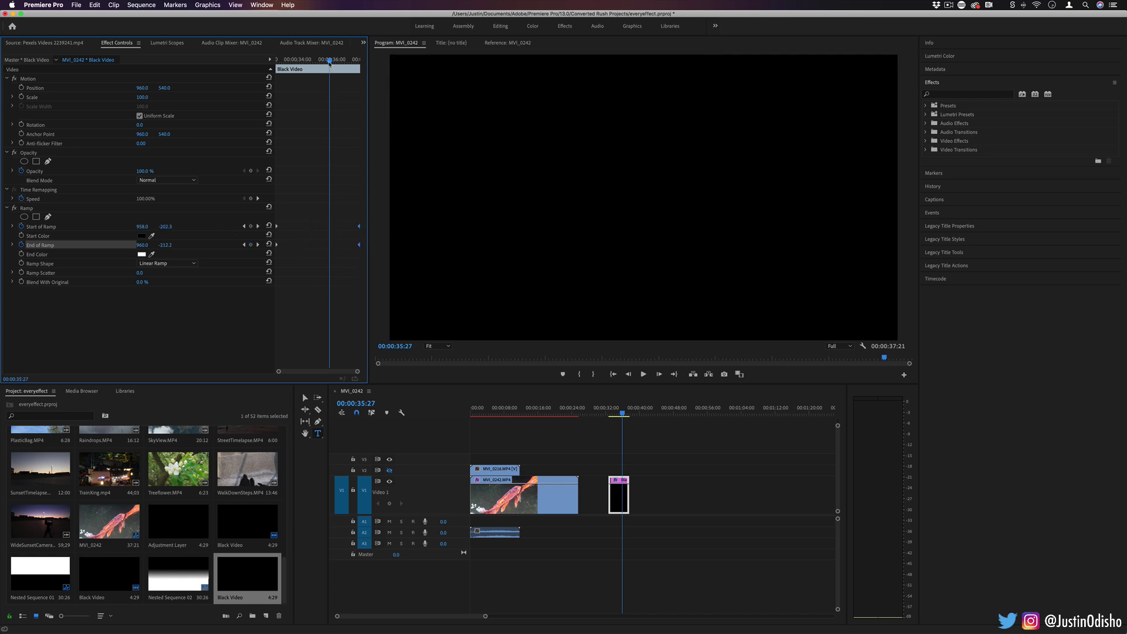
{"action": "mouse_move", "coordinate": [329, 61]}
{"action": "left_mouse_down"}
{"action": "mouse_move", "coordinate": [285, 64]}
{"action": "mouse_move", "coordinate": [331, 69]}
{"action": "left_mouse_up"}
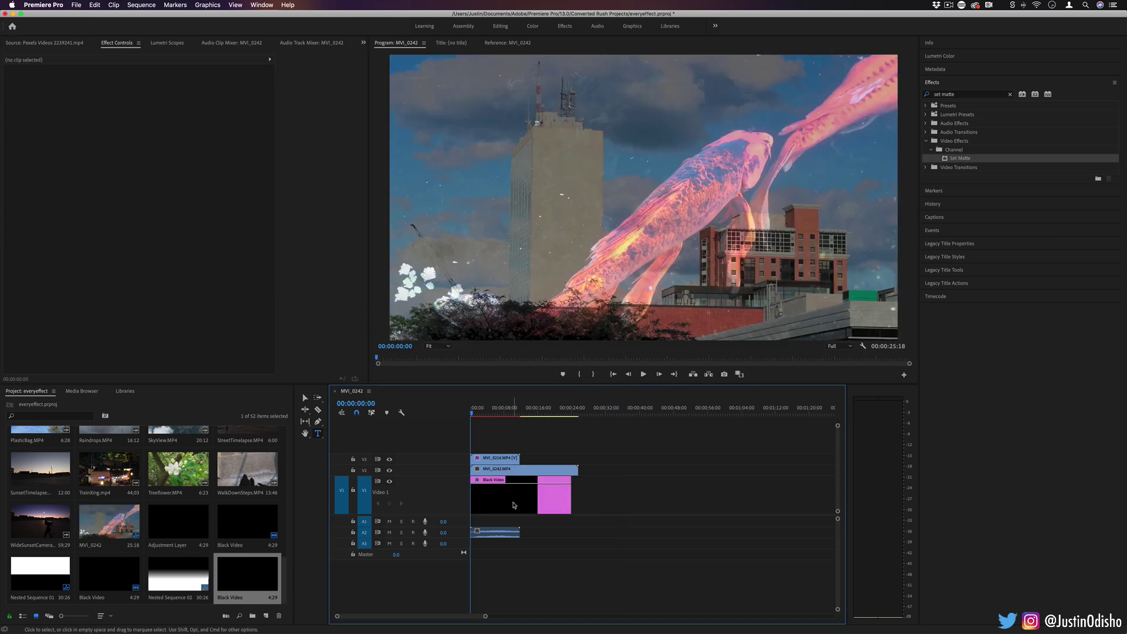
Nest the Black Video clip on Video 1 into its own sequence with the default name
{"action": "left_click", "coordinate": [514, 505]}
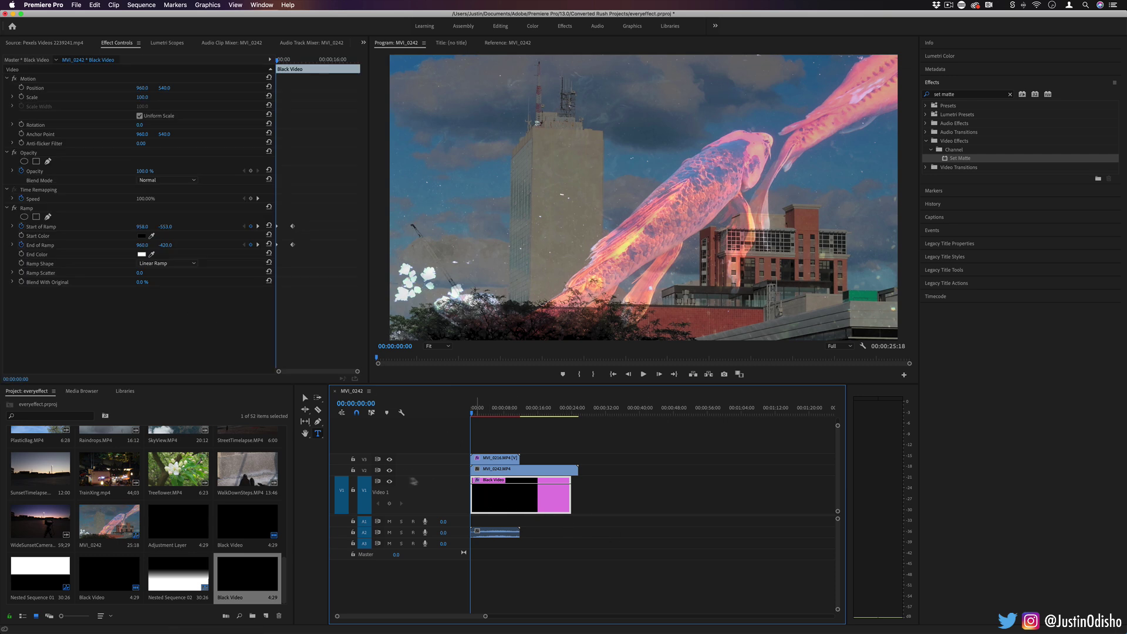
{"action": "right_click", "coordinate": [505, 498]}
{"action": "left_click", "coordinate": [524, 434]}
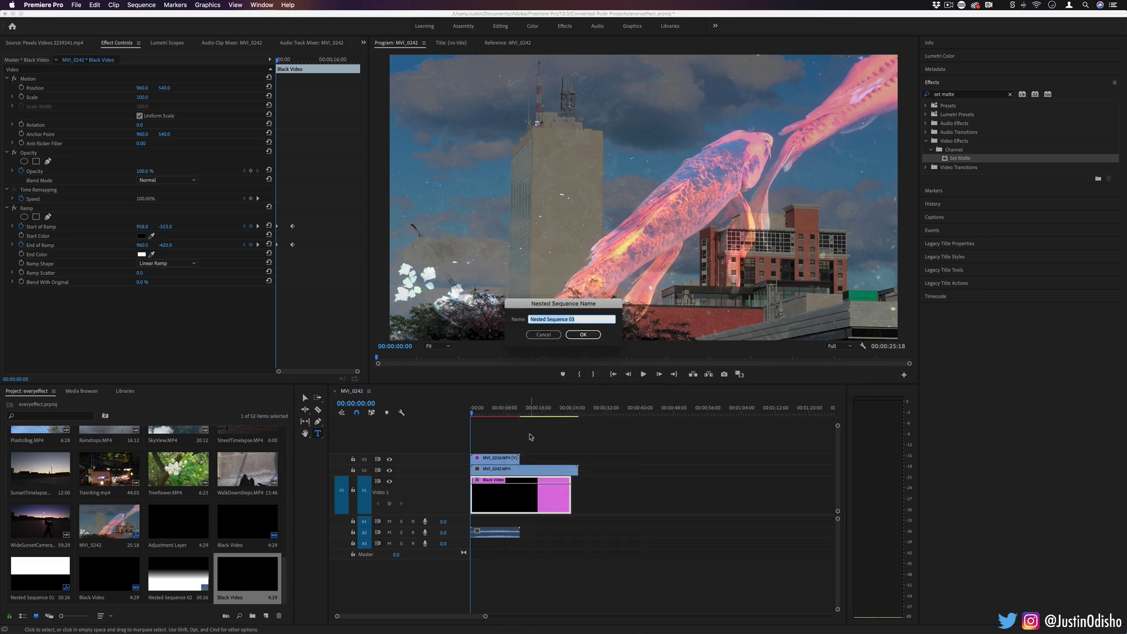
{"action": "left_click", "coordinate": [569, 333]}
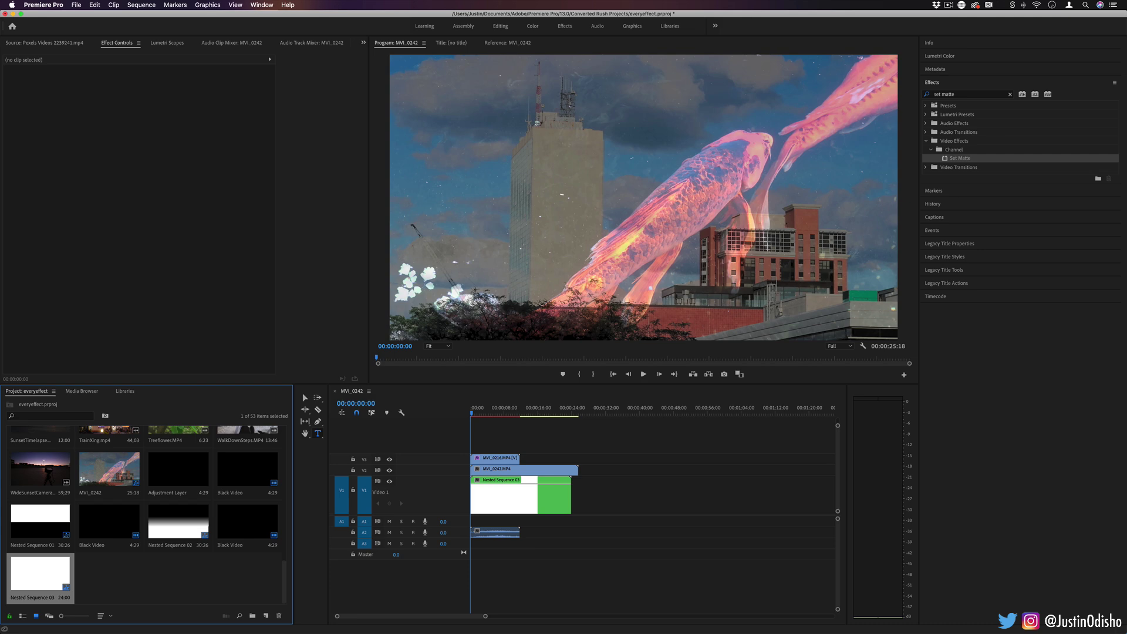
Make the Set Matte effect on the MVI_0216.MP4 clip take its matte from Video 1, using Lightness for the matte
{"action": "left_click", "coordinate": [496, 458]}
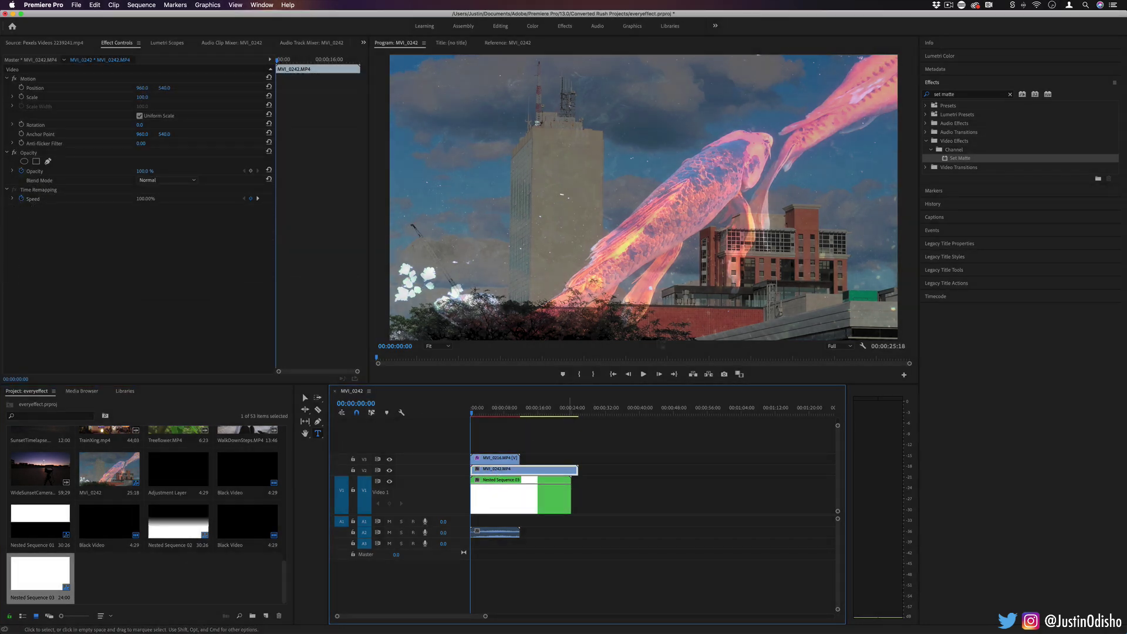
{"action": "left_click", "coordinate": [154, 227]}
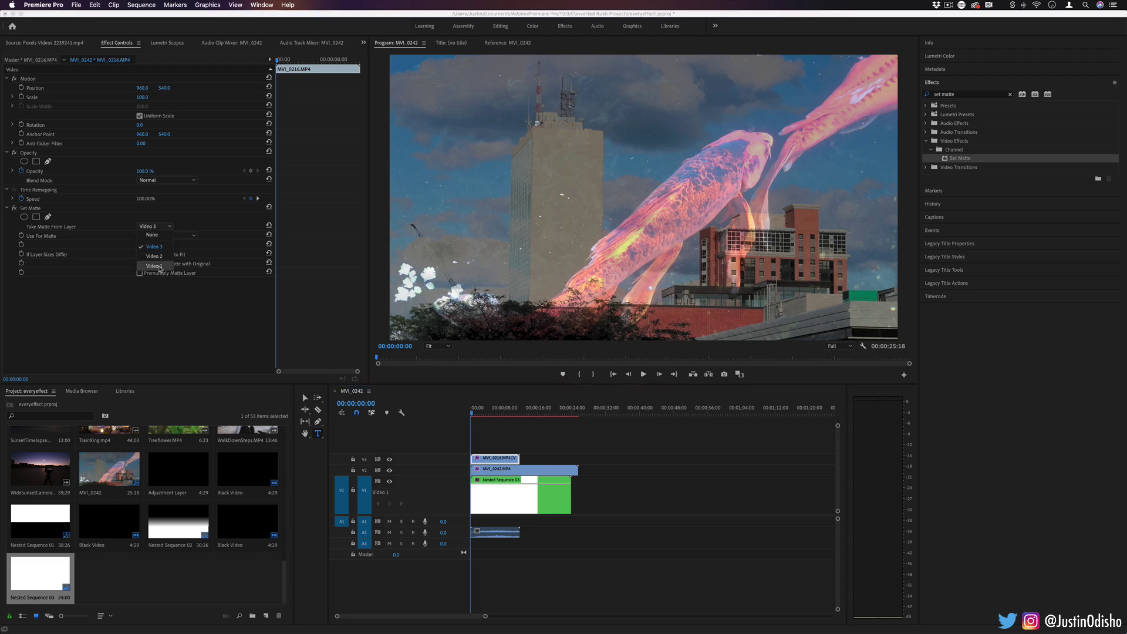
{"action": "left_click", "coordinate": [154, 266]}
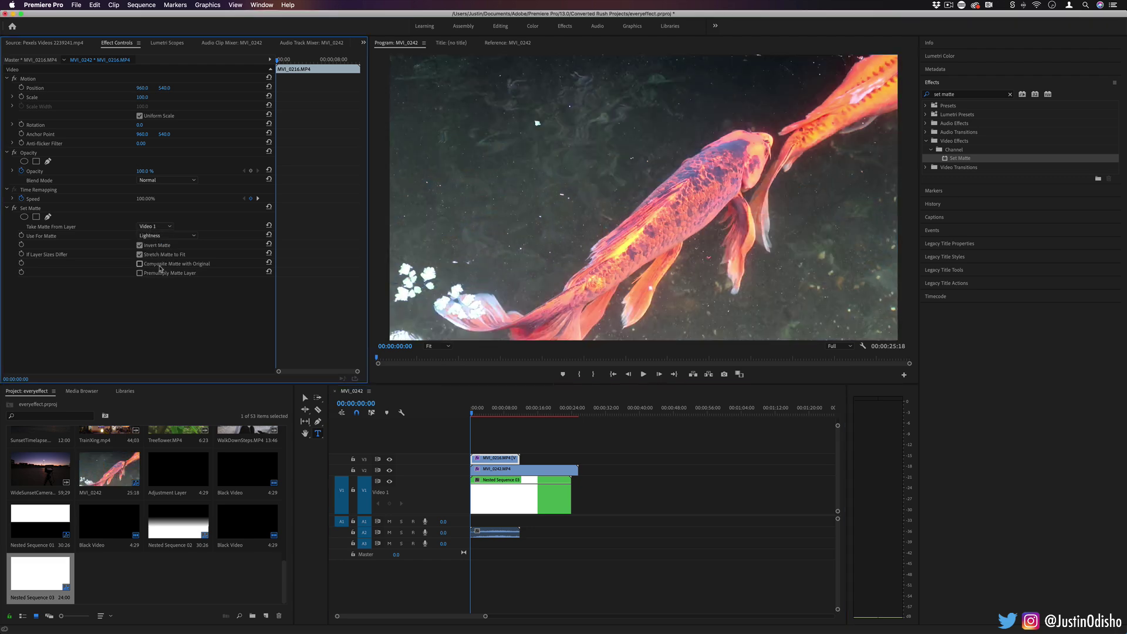
{"action": "left_click", "coordinate": [154, 235]}
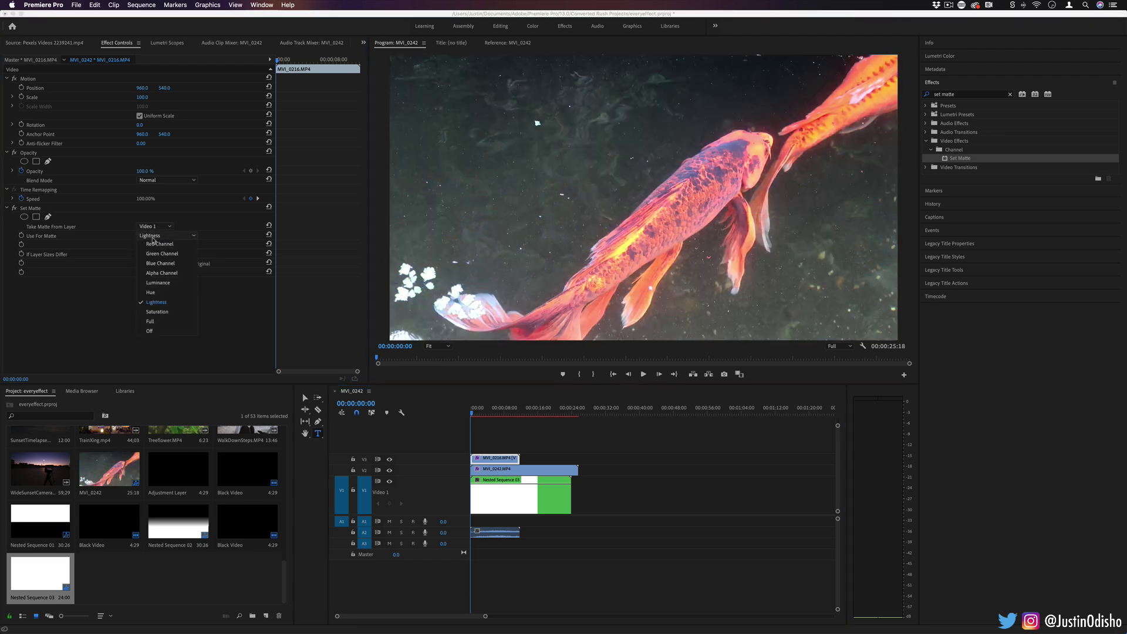
{"action": "left_click", "coordinate": [169, 304]}
Delete the audio of the MVI_0216.MP4 clip and play the sequence from the start to preview the matte wipe
{"action": "left_click", "coordinate": [475, 413]}
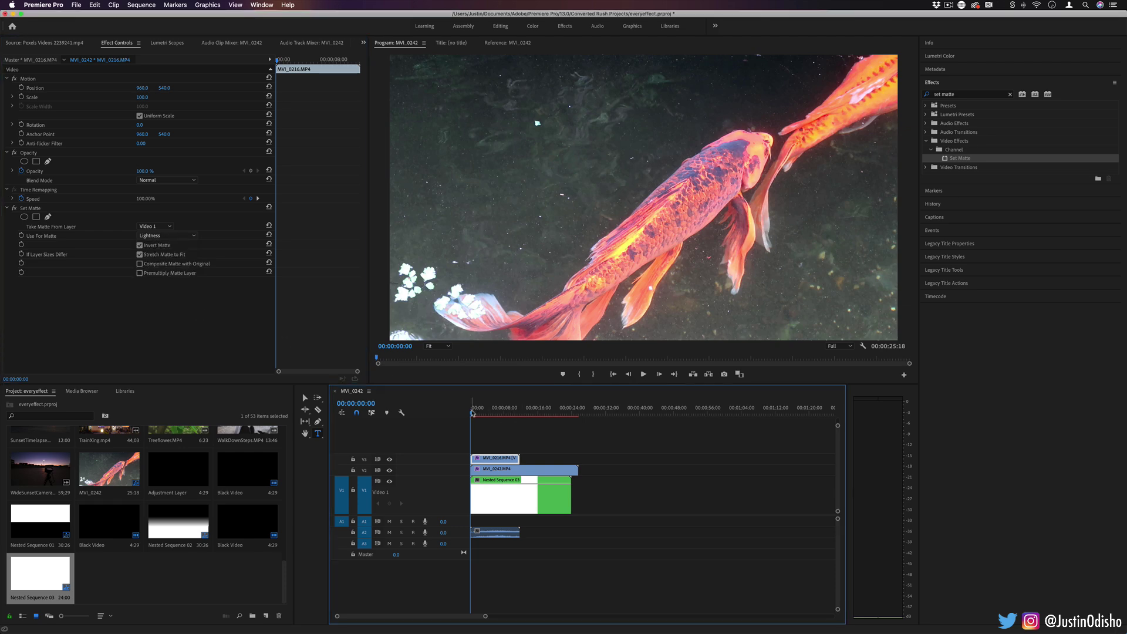
{"action": "left_click_drag", "start_coordinate": [473, 413], "coordinate": [439, 414]}
{"action": "key", "text": "BackSpace"}
{"action": "key", "text": "space"}
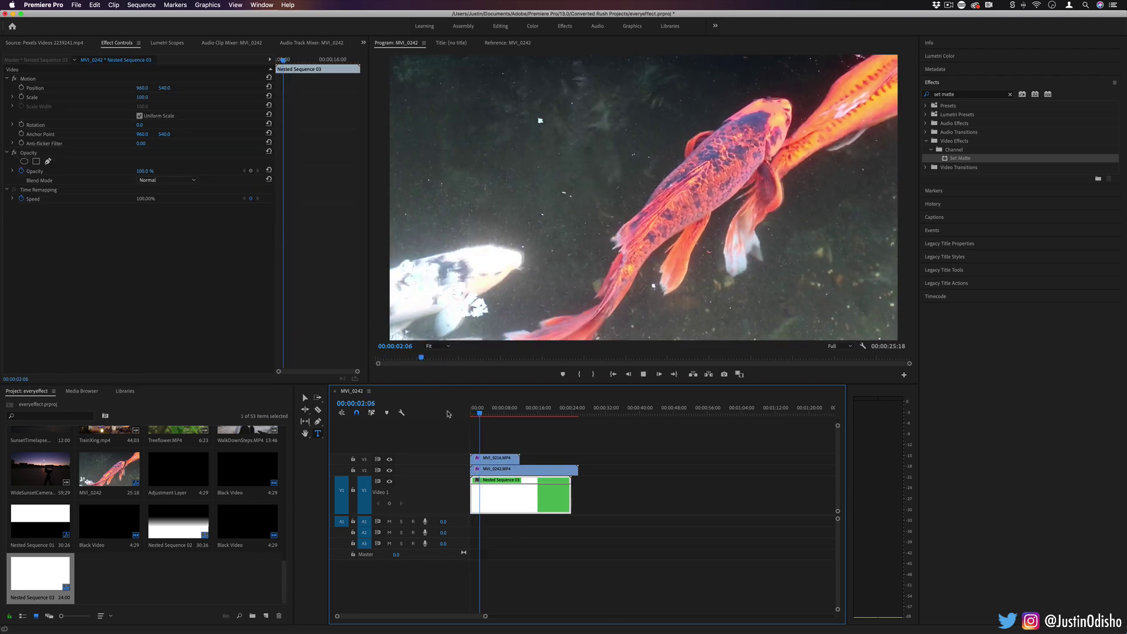
{"action": "key", "text": "space"}
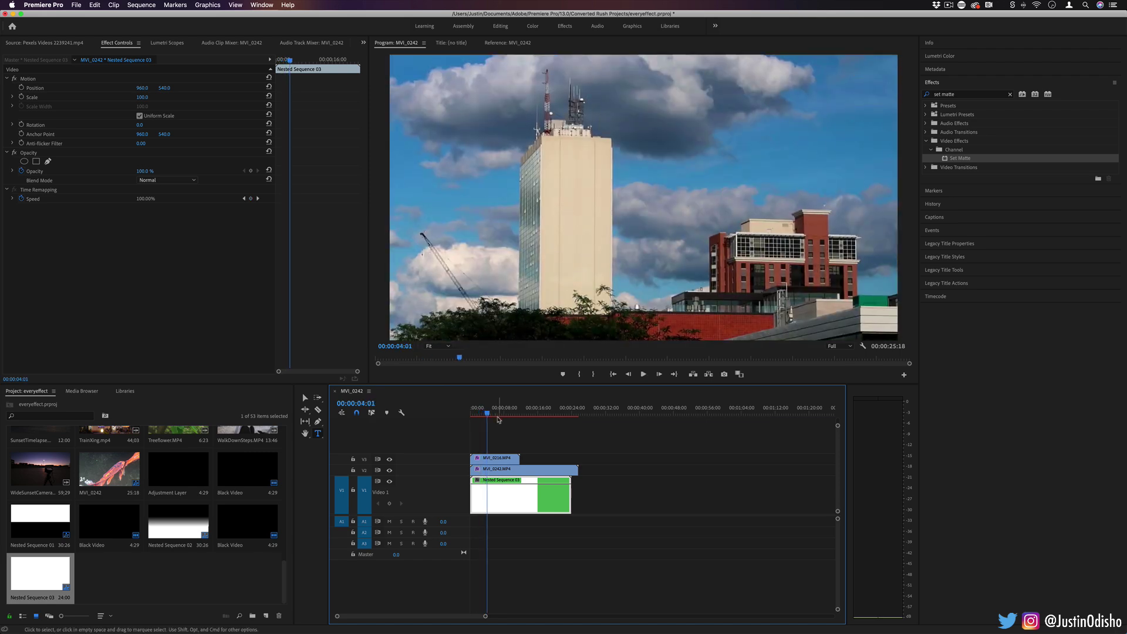
Hide the Video 2 and Video 3 tracks to examine the nested matte at the wipe, and show them again
{"action": "left_click_drag", "start_coordinate": [485, 414], "coordinate": [480, 414]}
{"action": "left_click", "coordinate": [390, 470]}
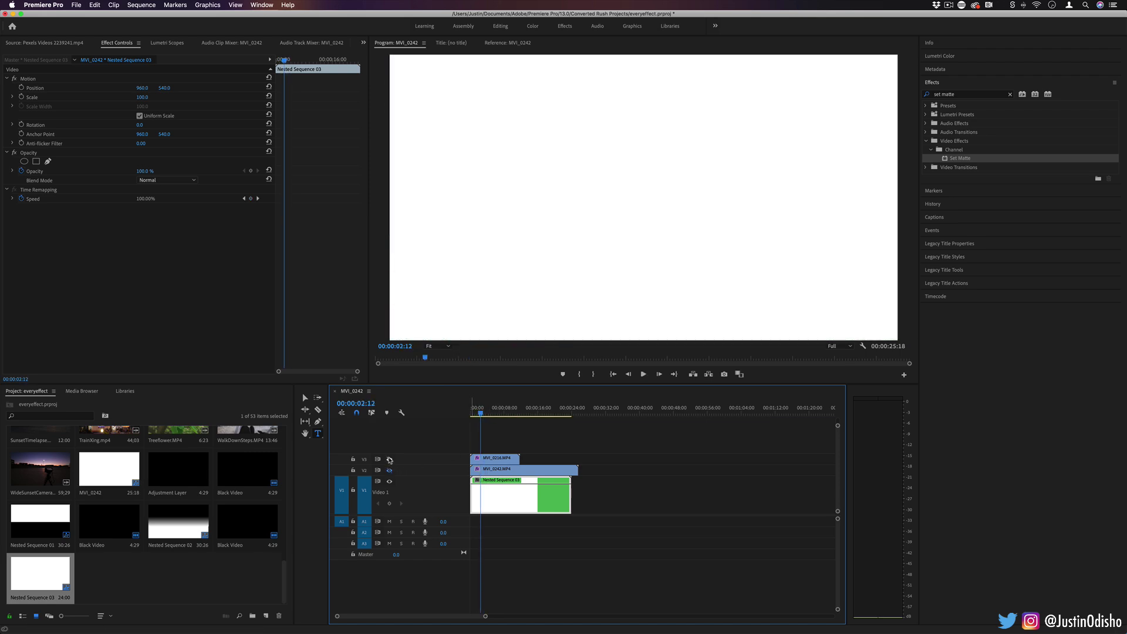
{"action": "left_click", "coordinate": [390, 470]}
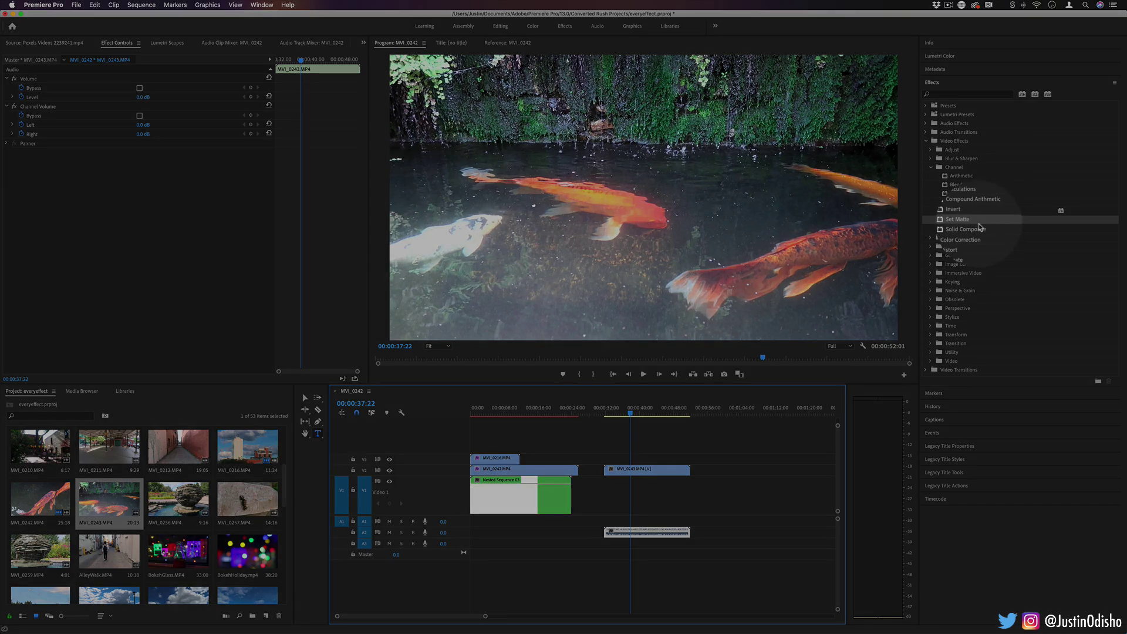
Apply the Solid Composite effect to the MVI_0243.MP4 clip on Video 2 and set its color to red, FF0000
{"action": "left_click_drag", "start_coordinate": [980, 227], "coordinate": [642, 467]}
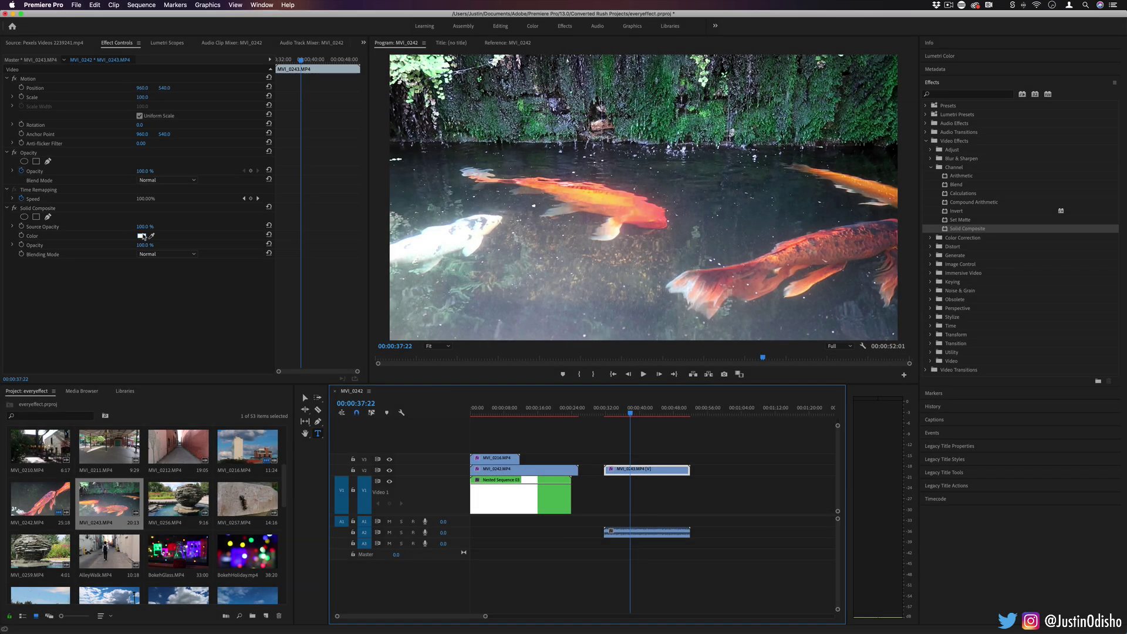
{"action": "left_click", "coordinate": [142, 236]}
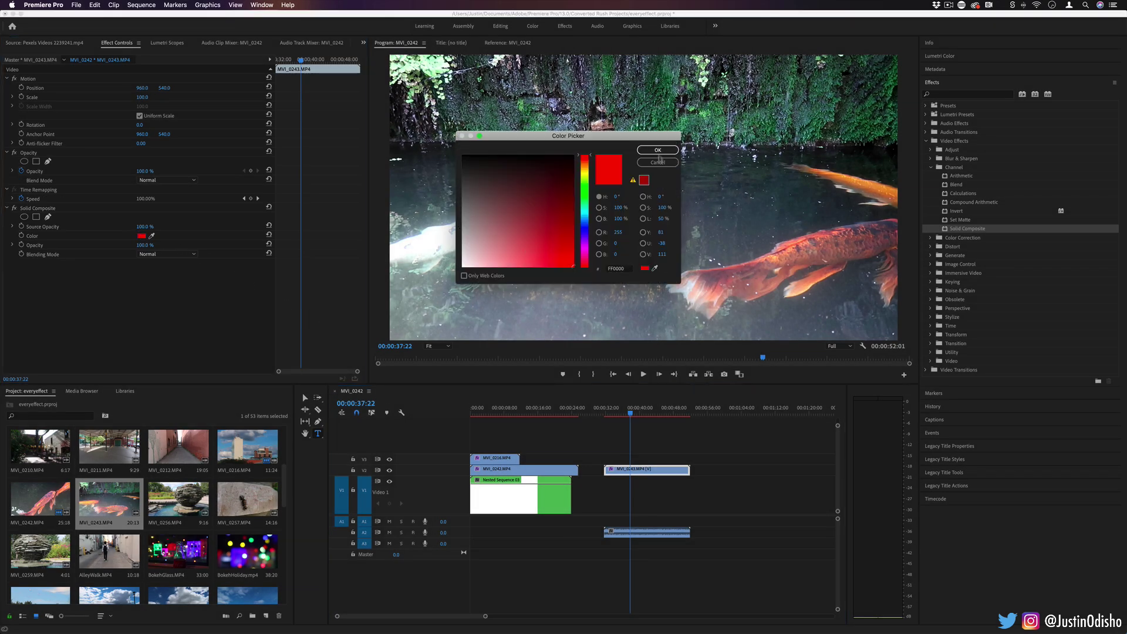
{"action": "left_click", "coordinate": [658, 149]}
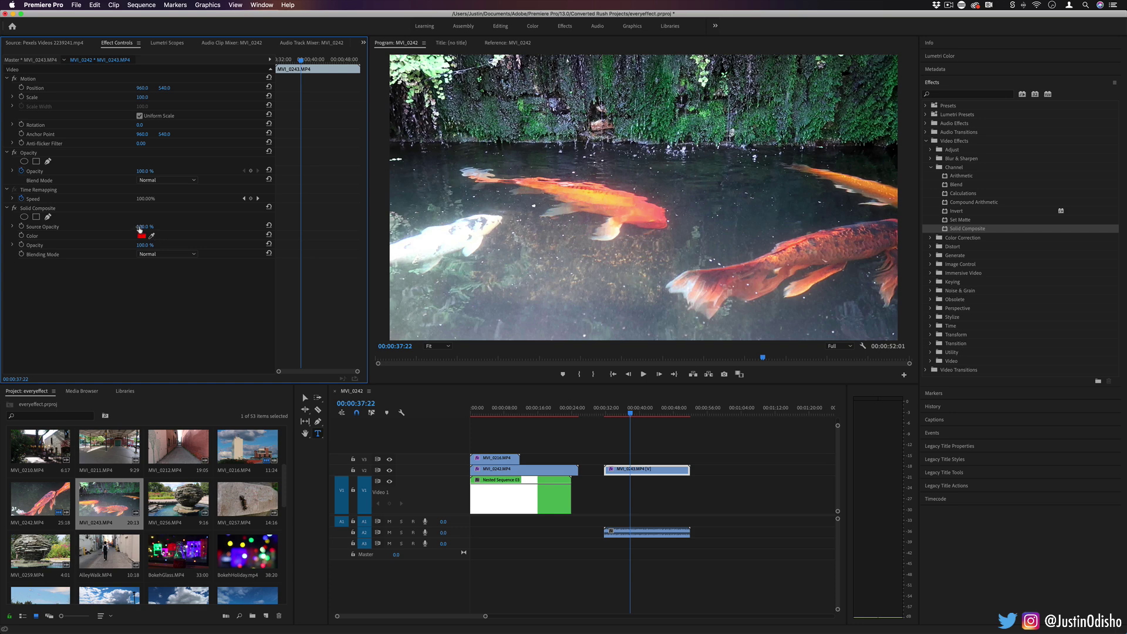
Lower the Solid Composite's source opacity until only the red solid shows, and set it to 50%
{"action": "left_click_drag", "start_coordinate": [139, 227], "coordinate": [80, 227]}
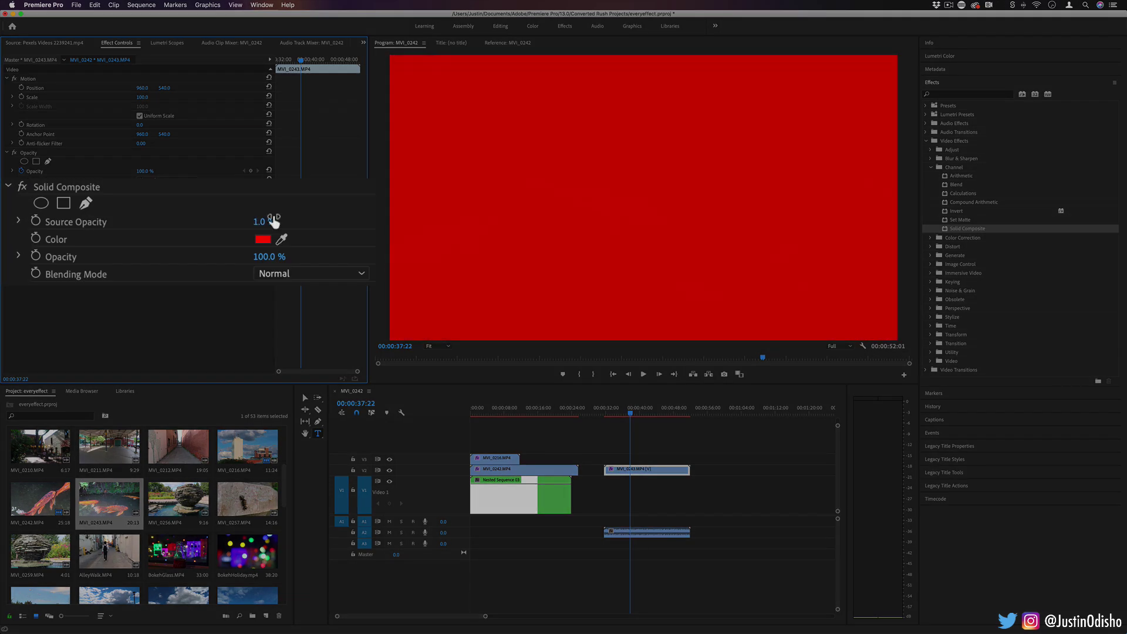
{"action": "left_click_drag", "start_coordinate": [273, 221], "coordinate": [261, 221]}
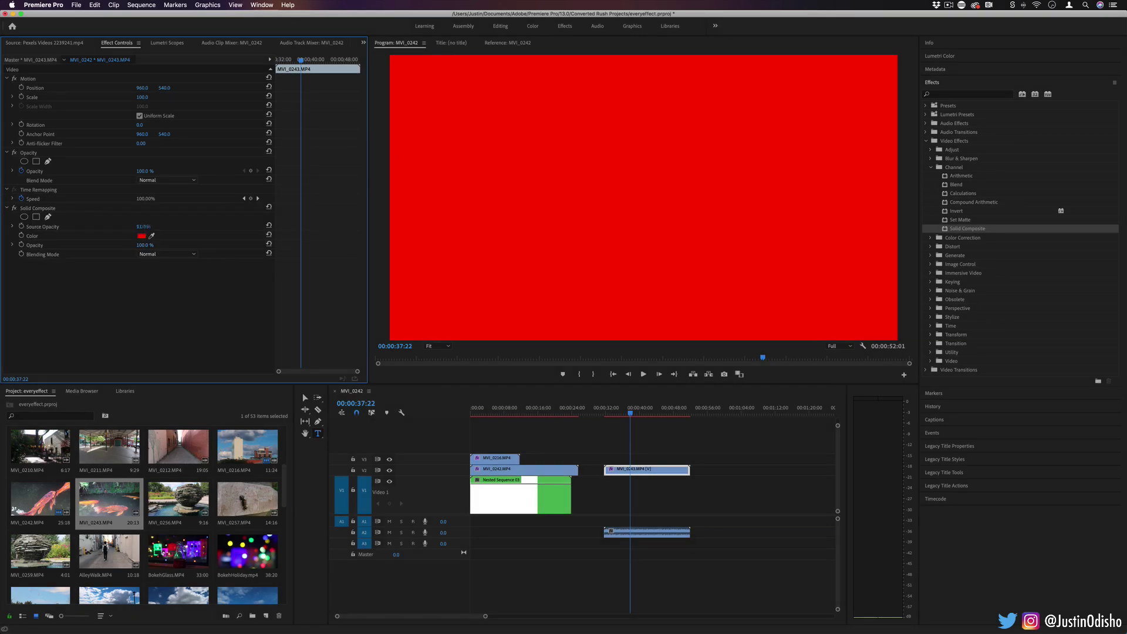
{"action": "left_click_drag", "start_coordinate": [141, 227], "coordinate": [169, 226]}
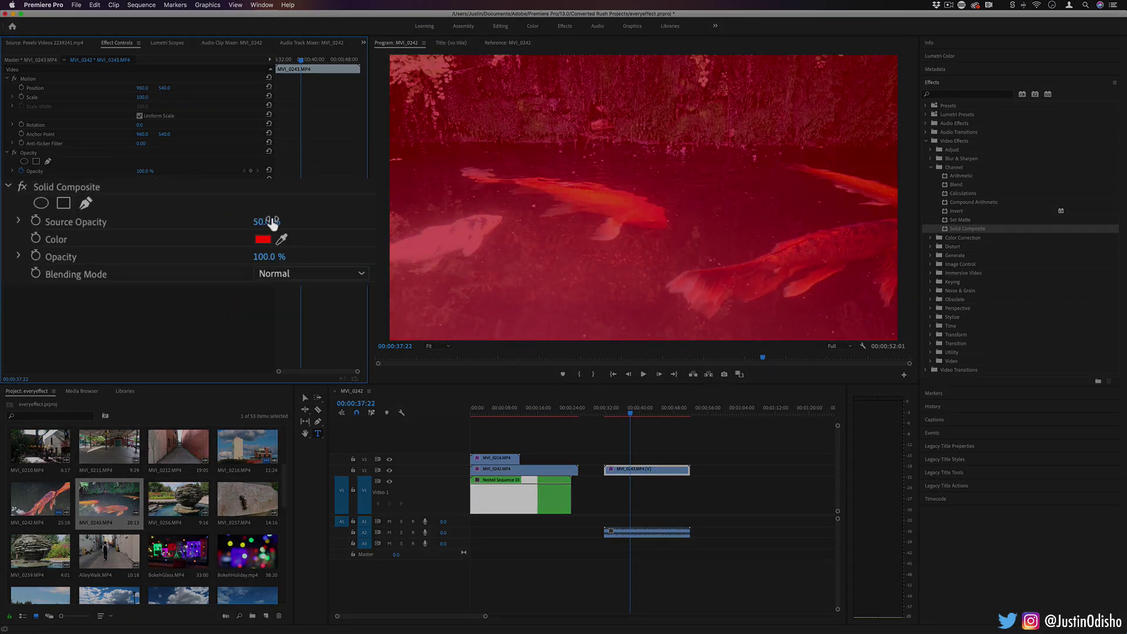
{"action": "mouse_move", "coordinate": [636, 411]}
{"action": "left_mouse_down"}
{"action": "mouse_move", "coordinate": [660, 411]}
{"action": "mouse_move", "coordinate": [634, 414]}
{"action": "left_mouse_up"}
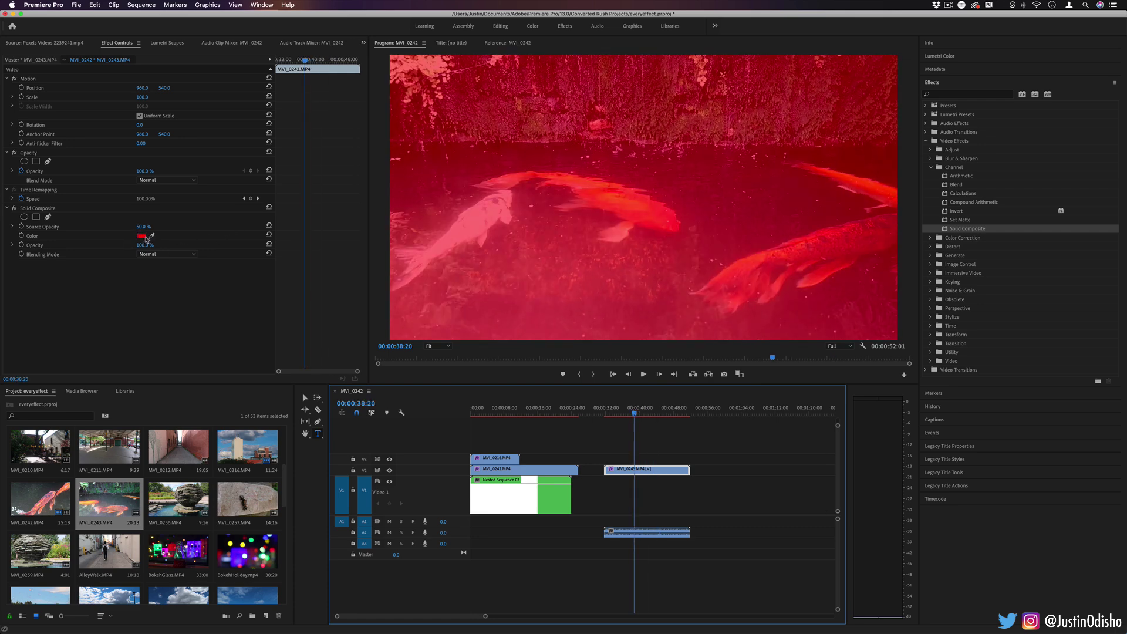
Try a blue color with Soft Light blending in Solid Composite, and remove the effect from the MVI_0243.MP4 clip
{"action": "left_click", "coordinate": [141, 235]}
{"action": "left_click", "coordinate": [168, 254]}
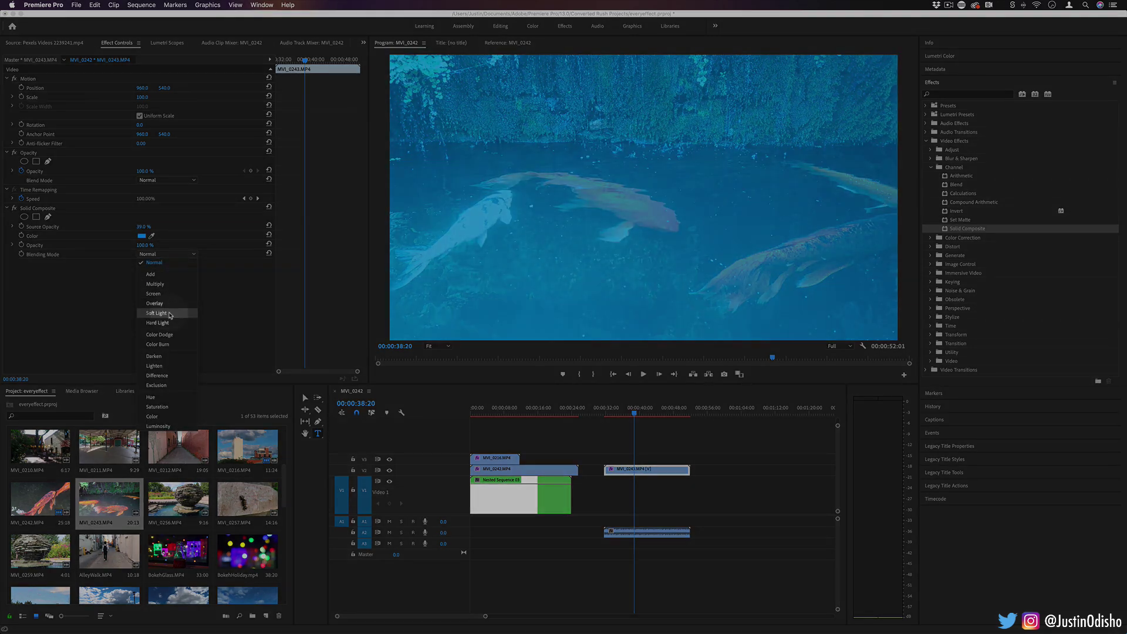
{"action": "left_click", "coordinate": [176, 254]}
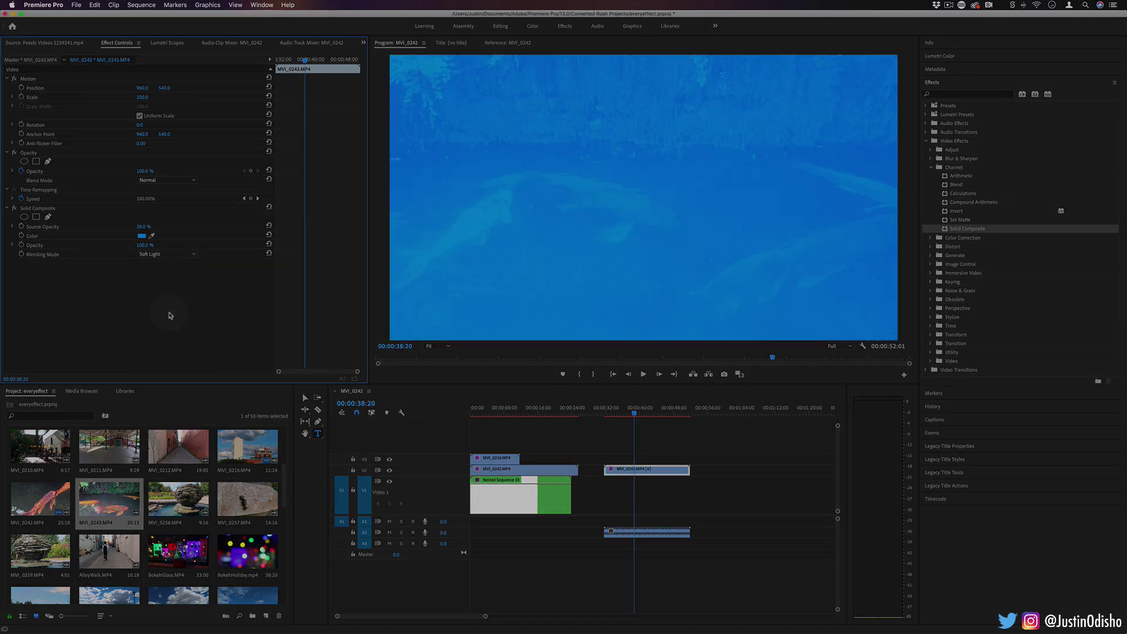
{"action": "left_click", "coordinate": [181, 253]}
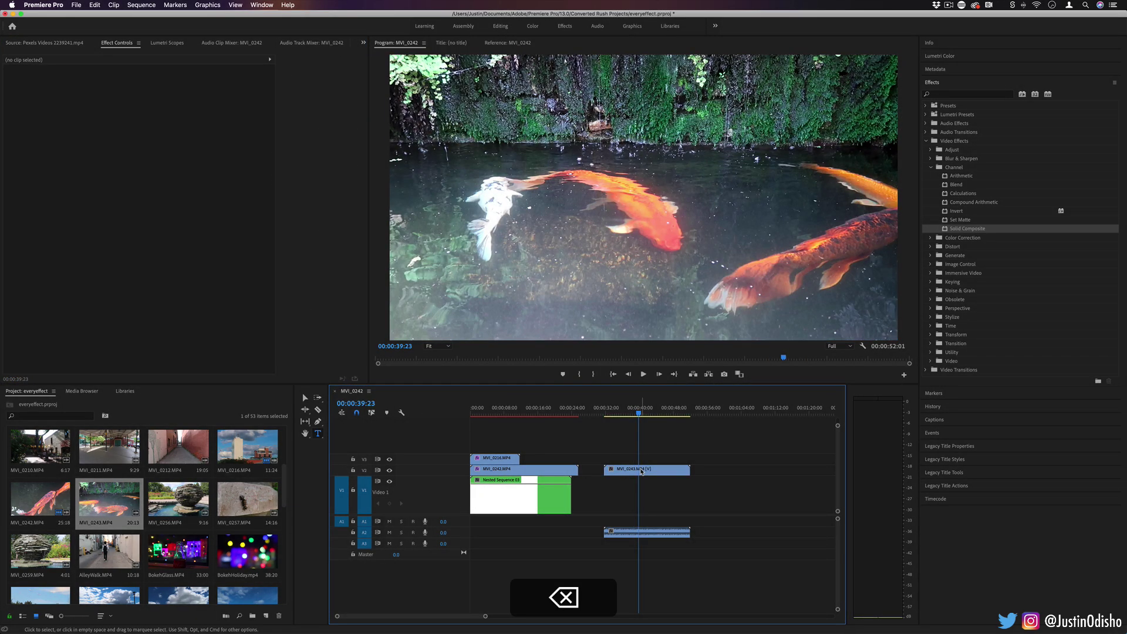
{"action": "left_click", "coordinate": [644, 471]}
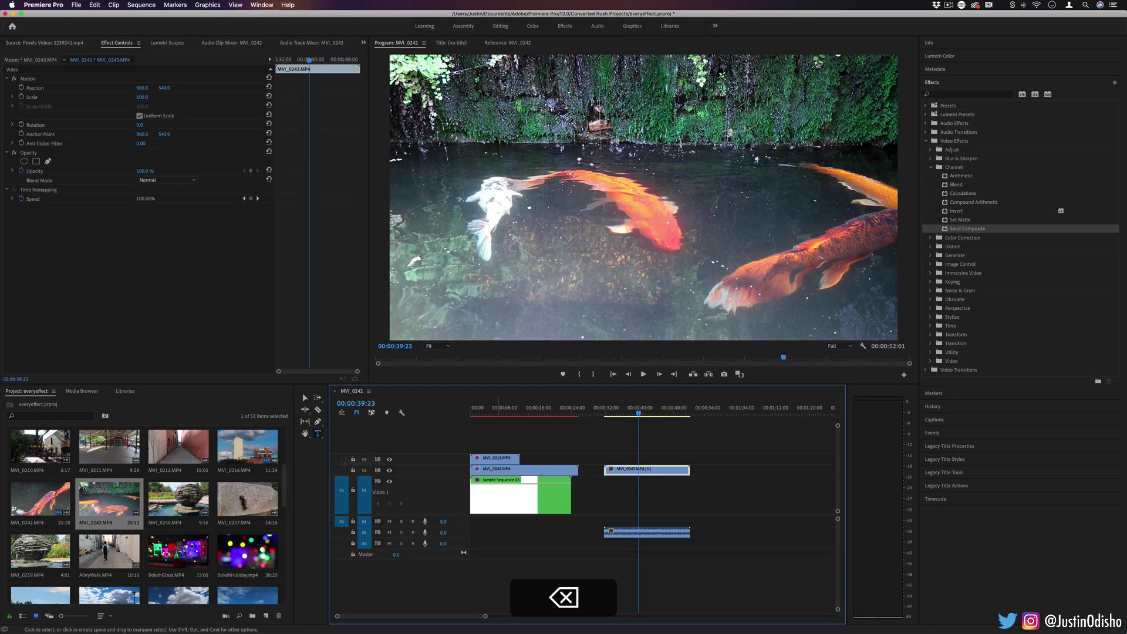
Create a blue 1920 by 1080 color matte with the default name and place it on Video 3 over the whole MVI_0243.MP4 clip
{"action": "left_click", "coordinate": [187, 446]}
{"action": "left_click", "coordinate": [77, 5]}
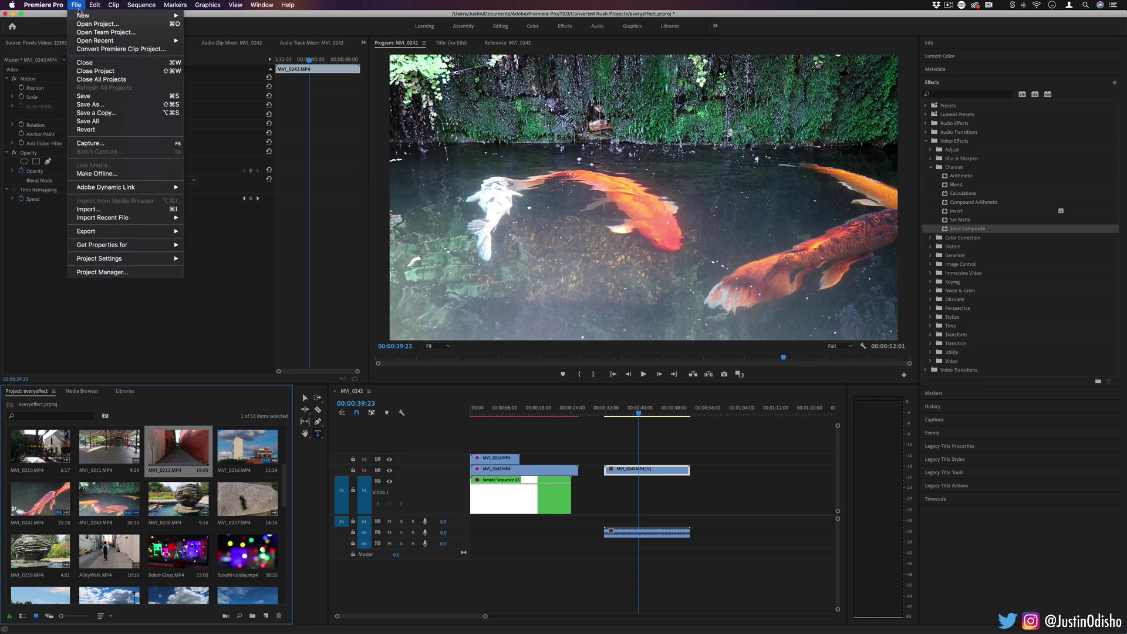
{"action": "mouse_move", "coordinate": [82, 15]}
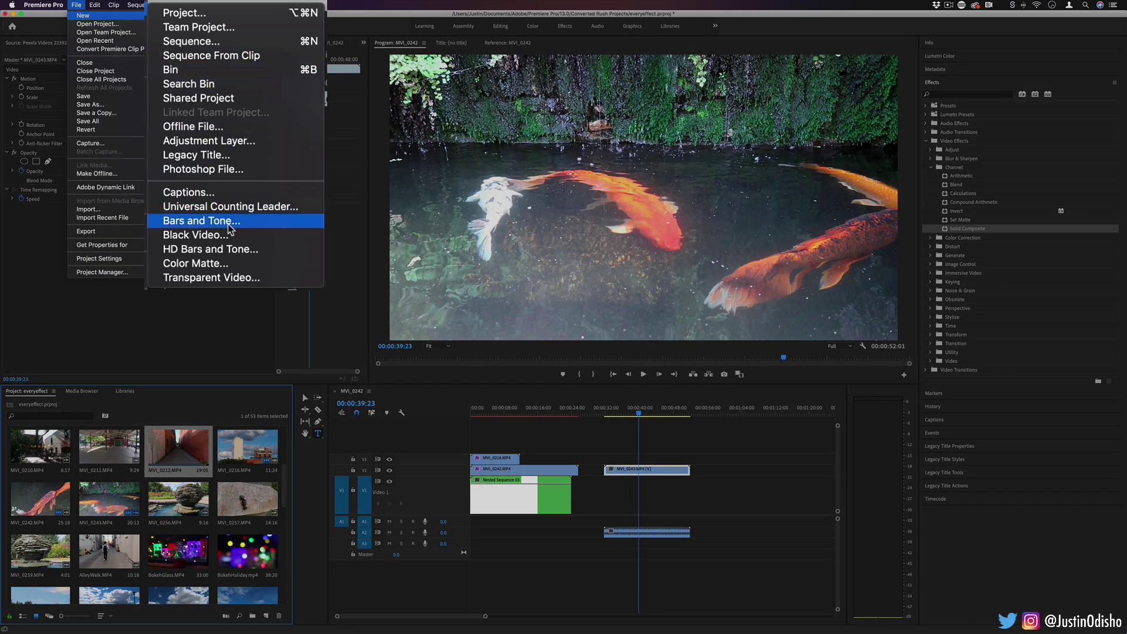
{"action": "left_click", "coordinate": [196, 263]}
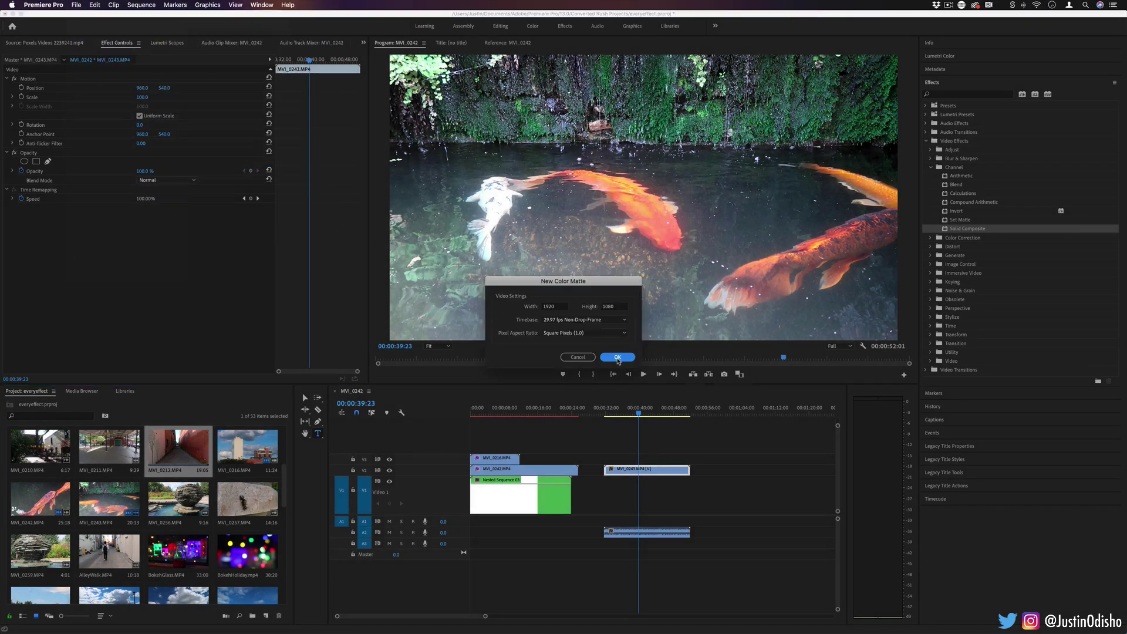
{"action": "left_click", "coordinate": [619, 357]}
{"action": "left_click_drag", "start_coordinate": [511, 197], "coordinate": [586, 218]}
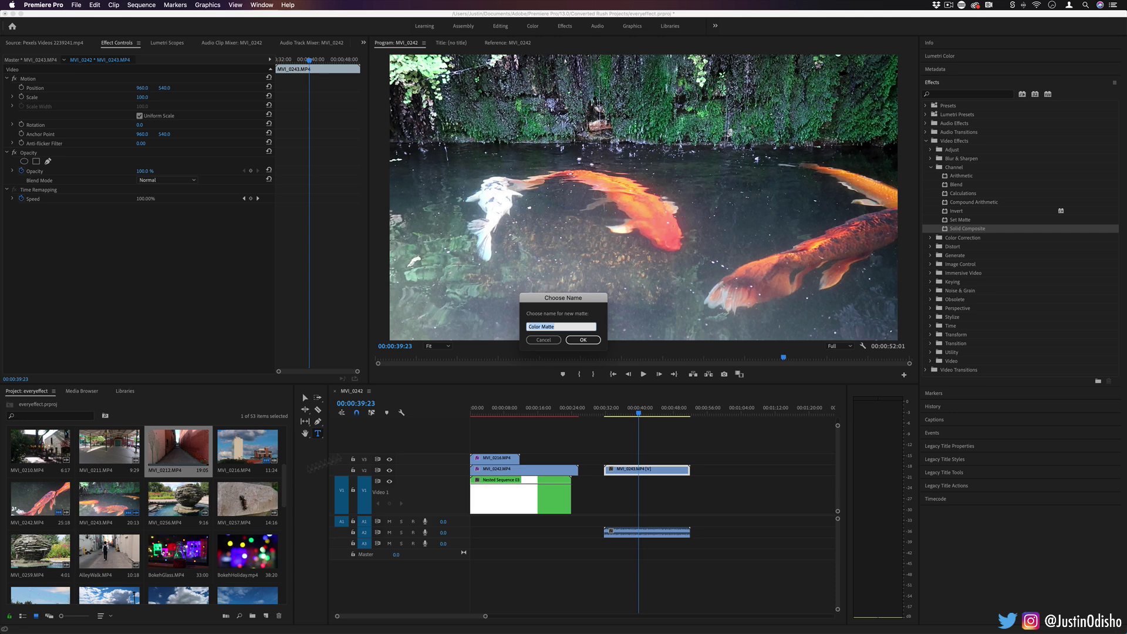
{"action": "key", "text": "Return"}
{"action": "left_click_drag", "start_coordinate": [109, 575], "coordinate": [689, 460]}
{"action": "left_click", "coordinate": [642, 409]}
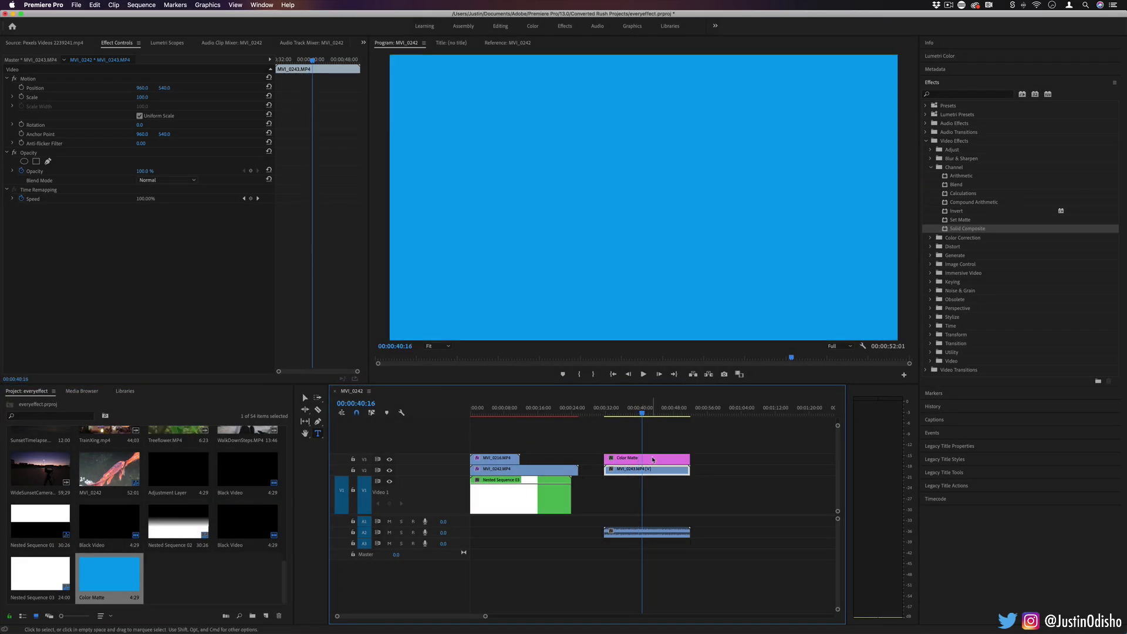
Try a reduced opacity on the Color Matte clip, and set it to the Multiply blend mode at 100% opacity
{"action": "left_click", "coordinate": [653, 459]}
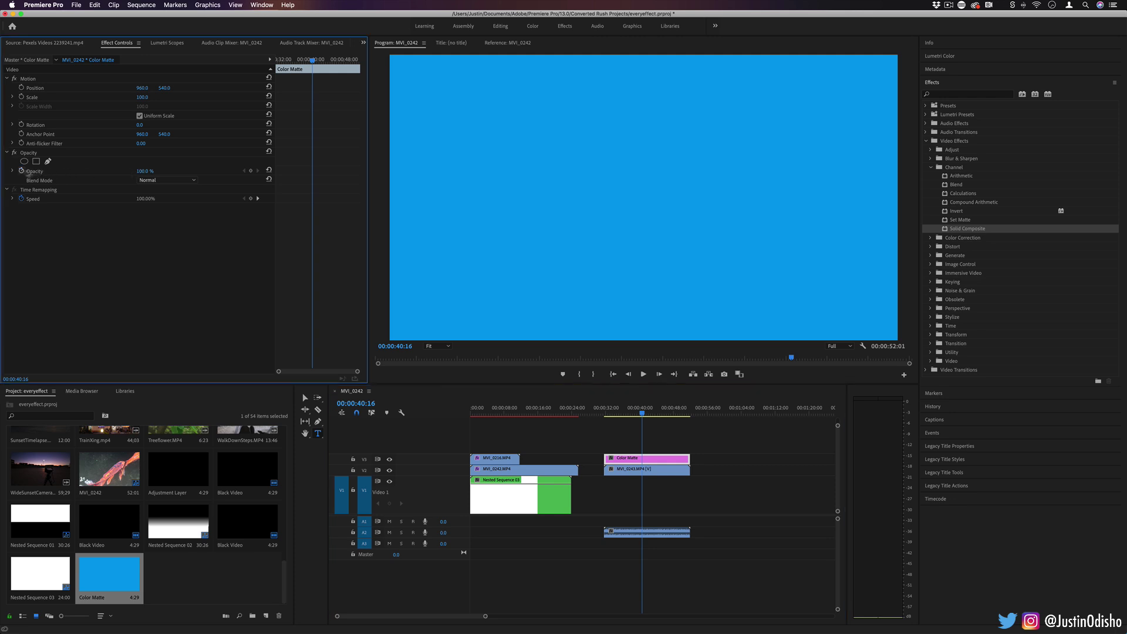
{"action": "left_click_drag", "start_coordinate": [141, 171], "coordinate": [150, 171]}
{"action": "left_click", "coordinate": [179, 181]}
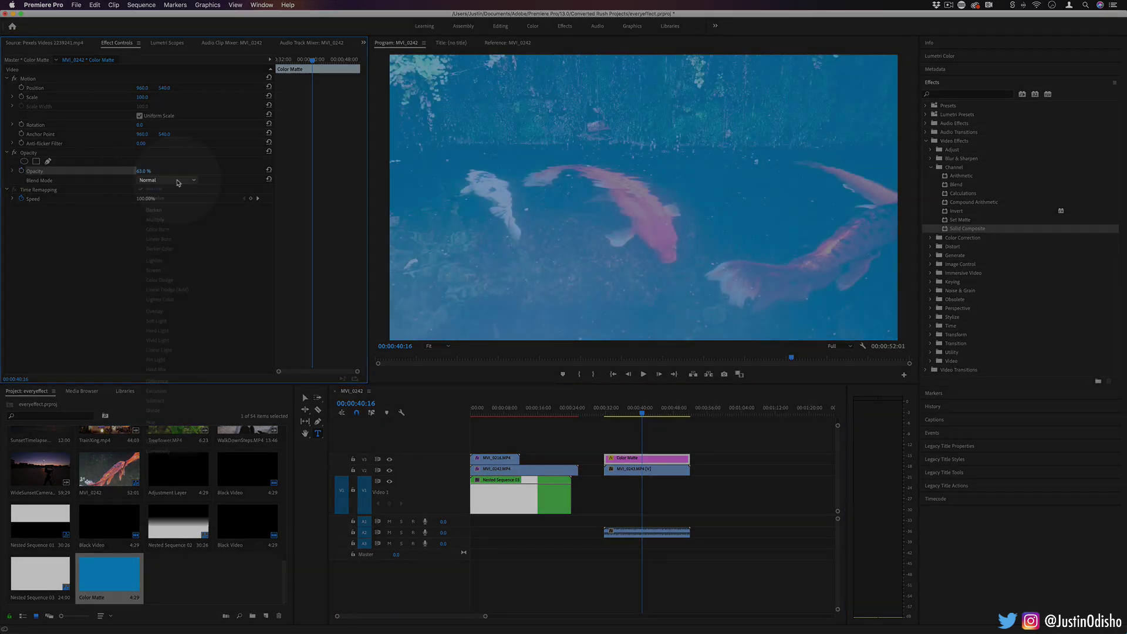
{"action": "left_click", "coordinate": [174, 219]}
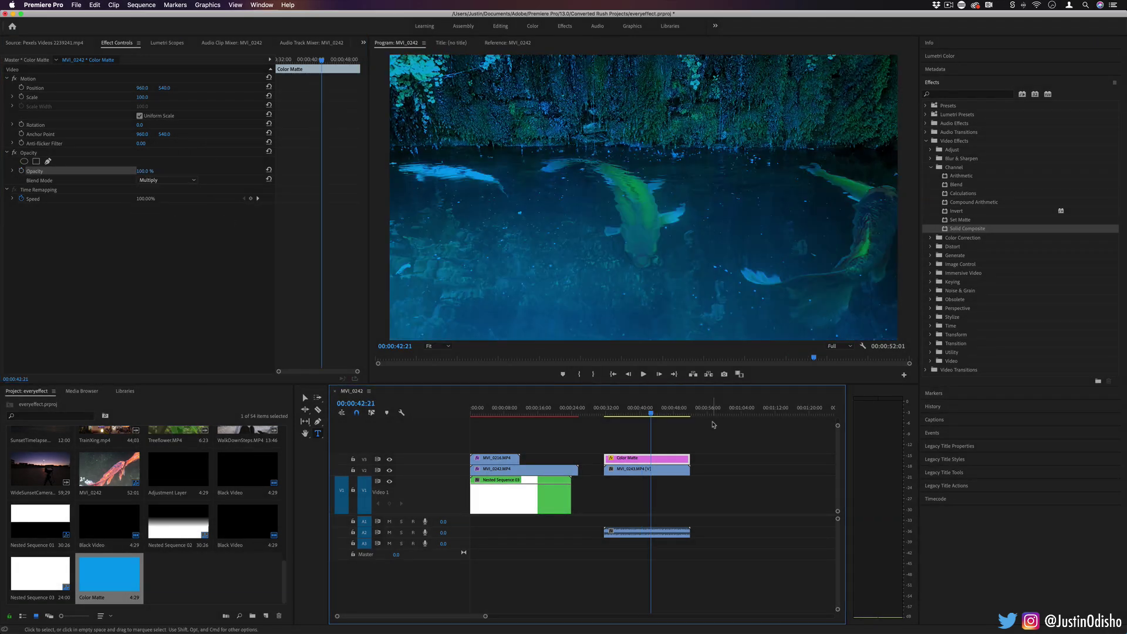
{"action": "left_click_drag", "start_coordinate": [713, 424], "coordinate": [653, 436]}
Delete the Color Matte clip from Video 3
{"action": "left_click", "coordinate": [619, 461]}
{"action": "key", "text": "BackSpace"}
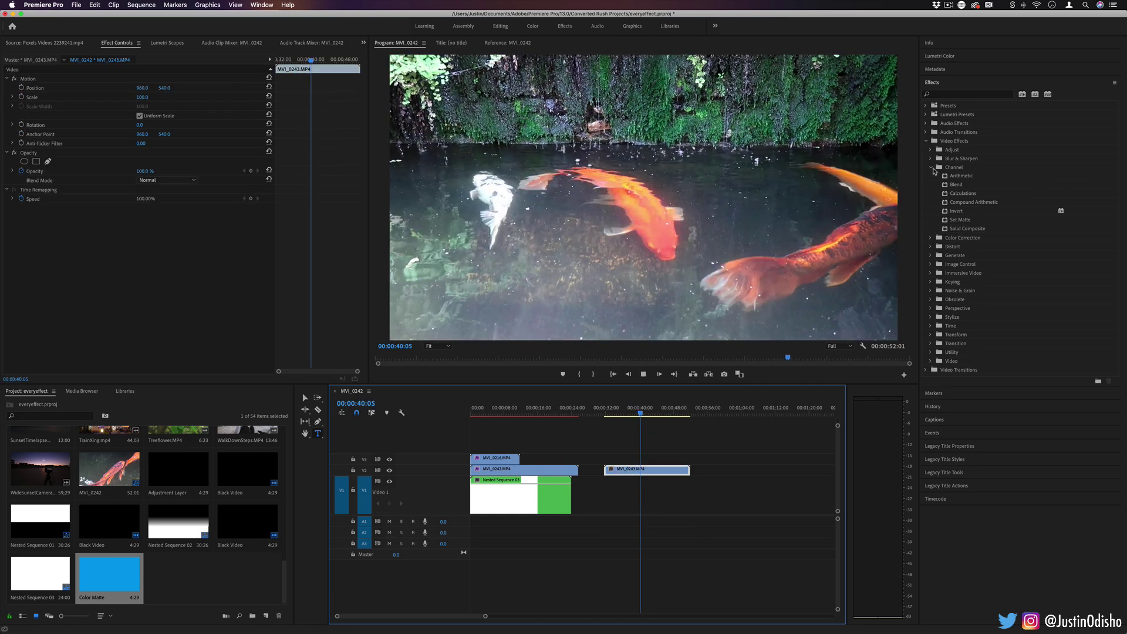
Collapse the Channel effects folder and expand the Color Correction folder to look over its effects
{"action": "left_click", "coordinate": [931, 168]}
{"action": "left_click", "coordinate": [931, 176]}
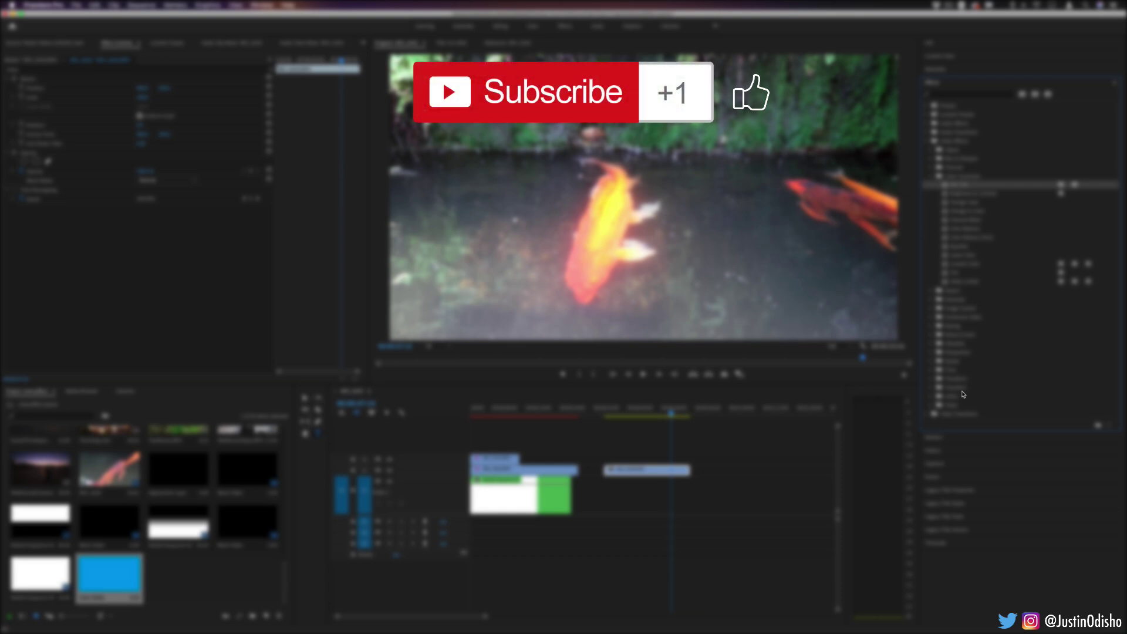
{"action": "left_click", "coordinate": [980, 177]}
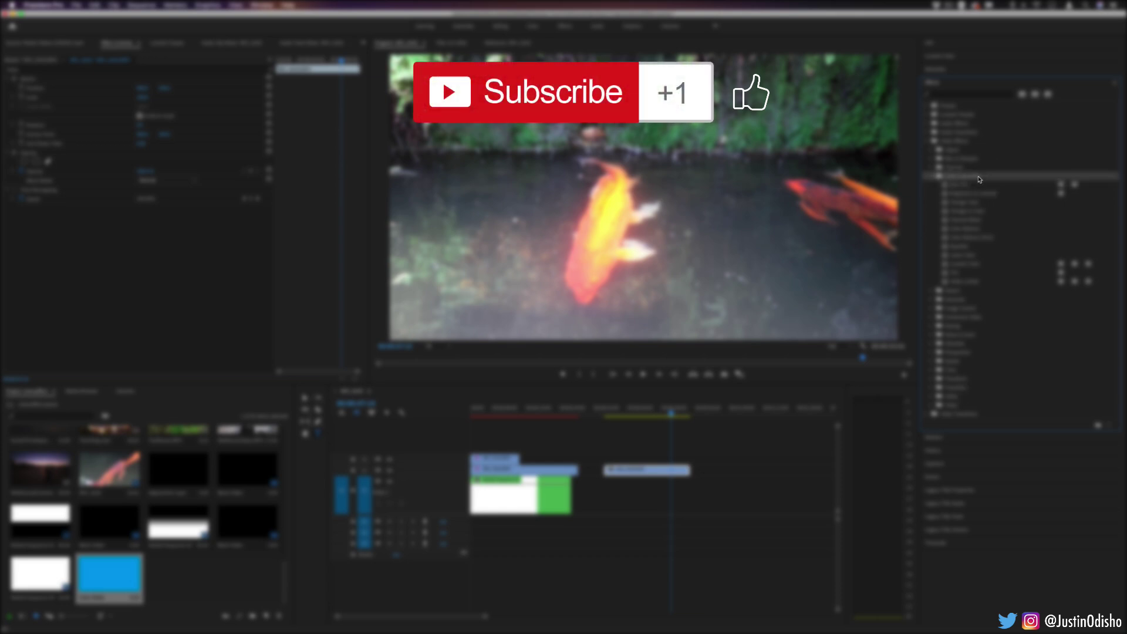